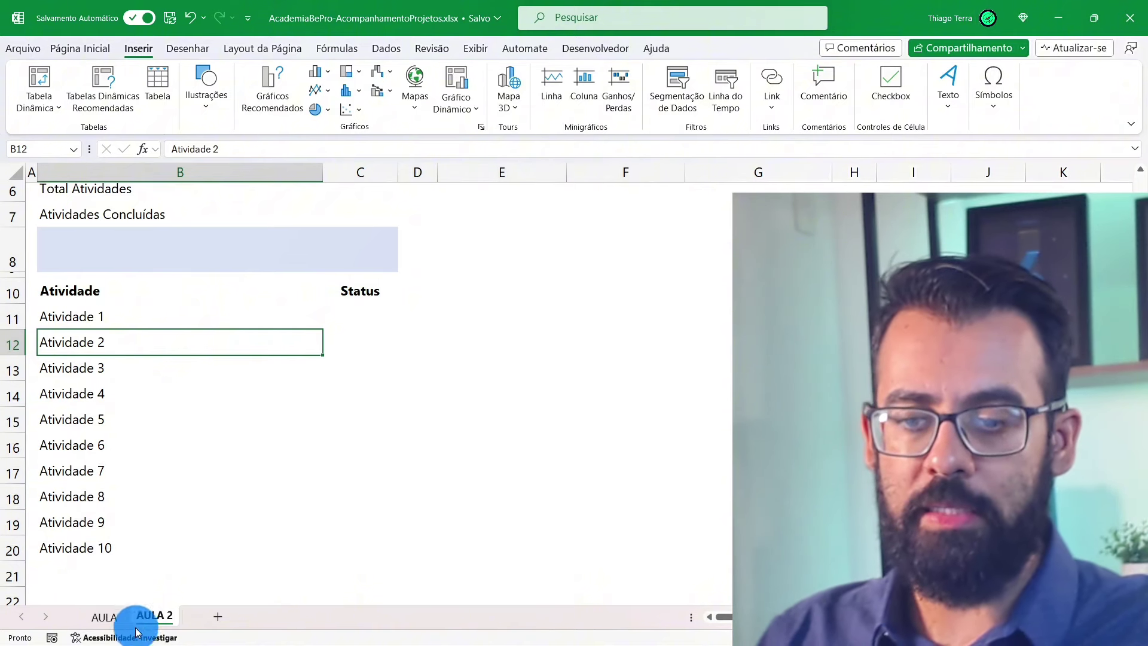
Examine the finished activity table on the AULA sheet as a reference, and return to the AULA 2 sheet.
{"action": "left_click", "coordinate": [117, 618]}
{"action": "scroll", "coordinate": [188, 520], "scroll_direction": "down", "scroll_amount": 1}
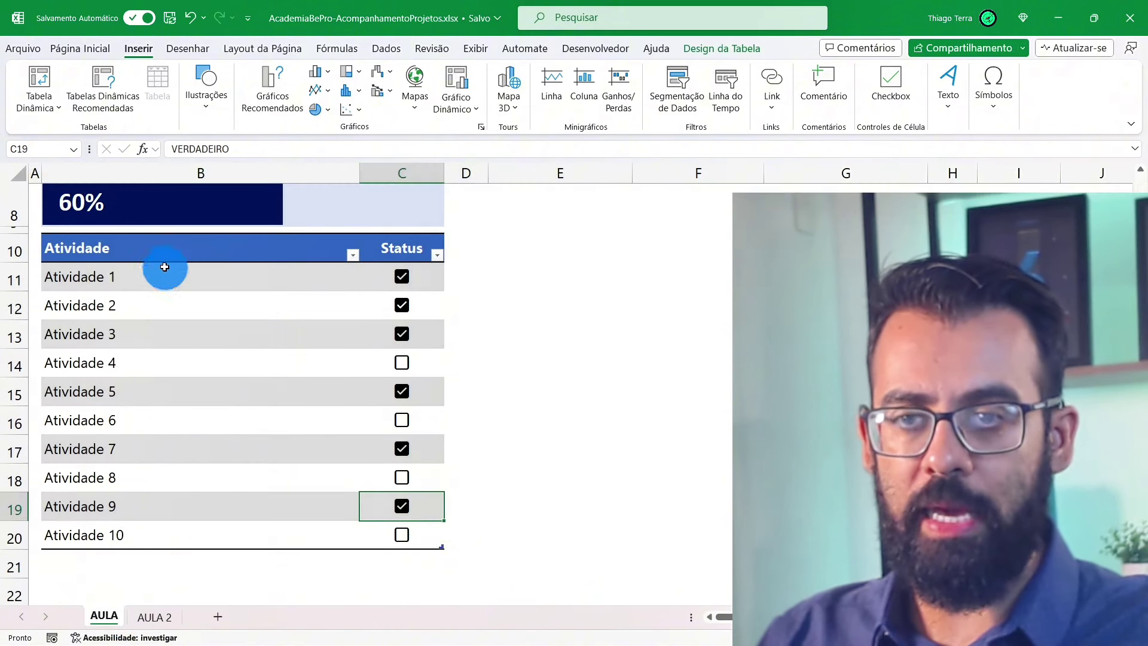
{"action": "left_click_drag", "start_coordinate": [164, 254], "coordinate": [441, 538]}
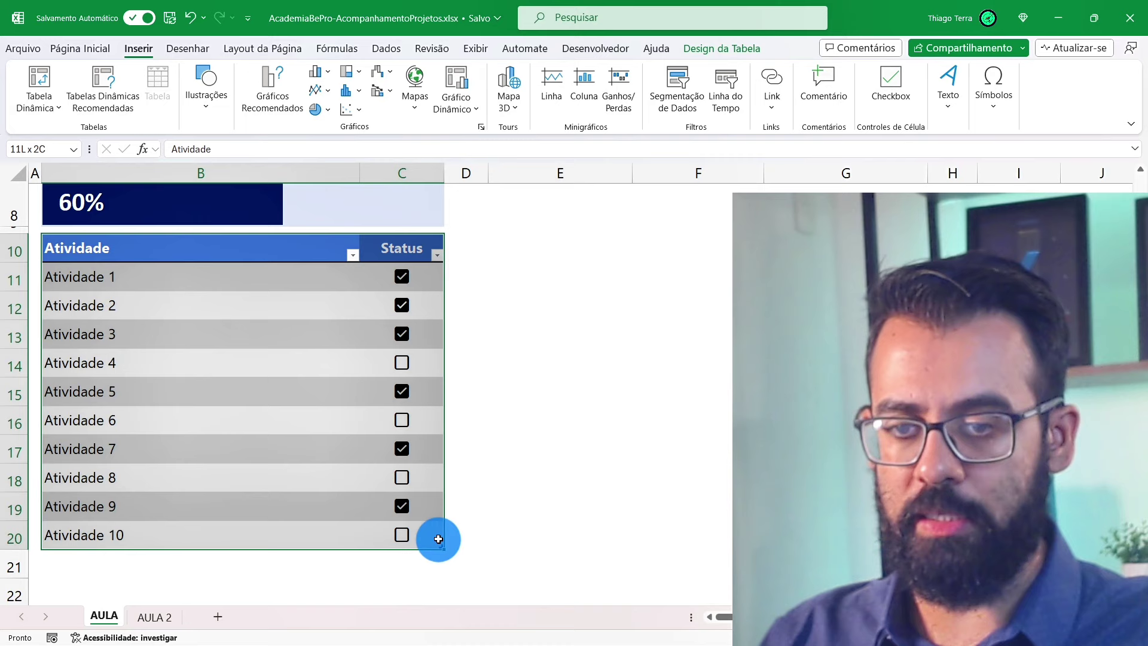
{"action": "left_click", "coordinate": [180, 352]}
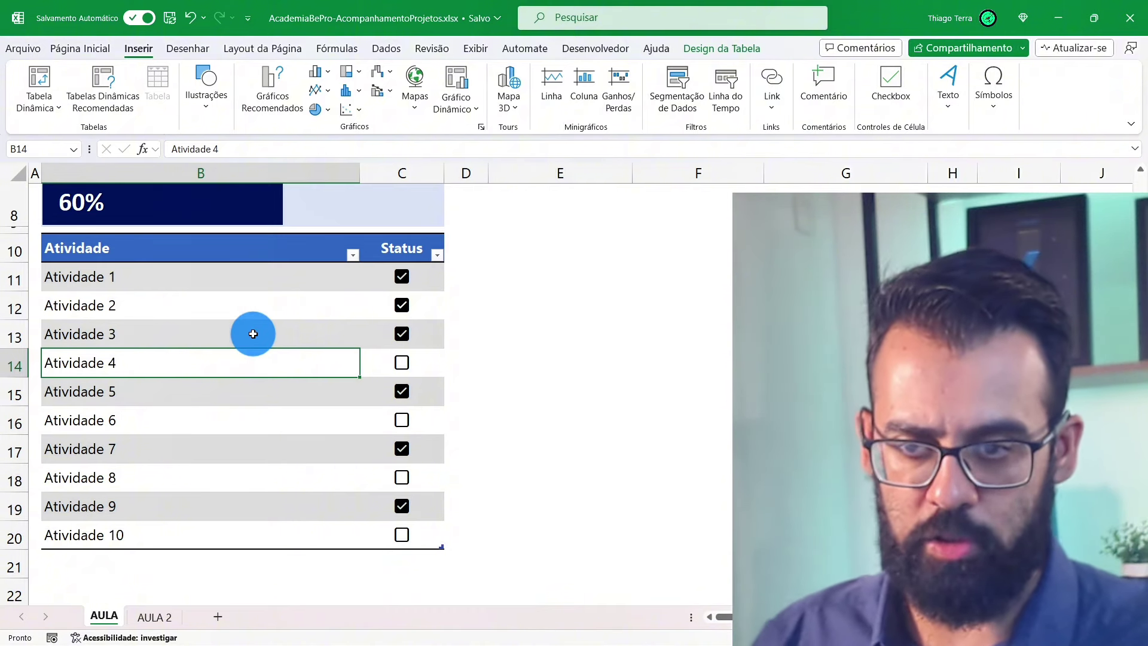
{"action": "left_click", "coordinate": [154, 616]}
{"action": "left_click", "coordinate": [202, 471]}
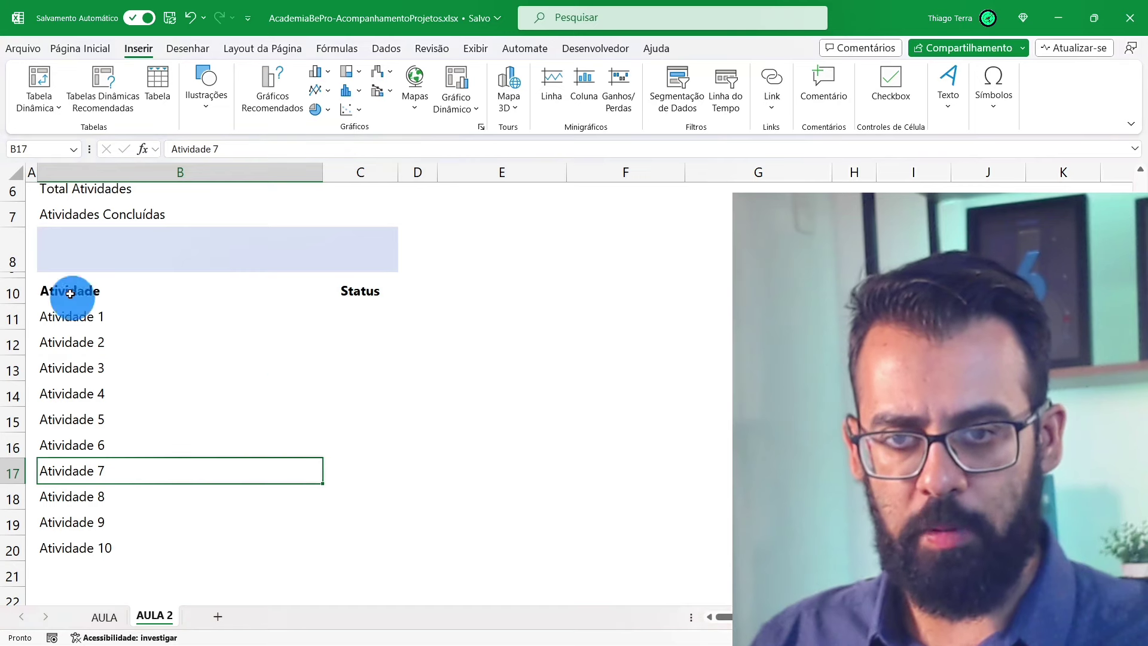
Convert the Atividade and Status range B10:C20 on AULA 2 into a table with headers.
{"action": "left_click_drag", "start_coordinate": [115, 290], "coordinate": [347, 549]}
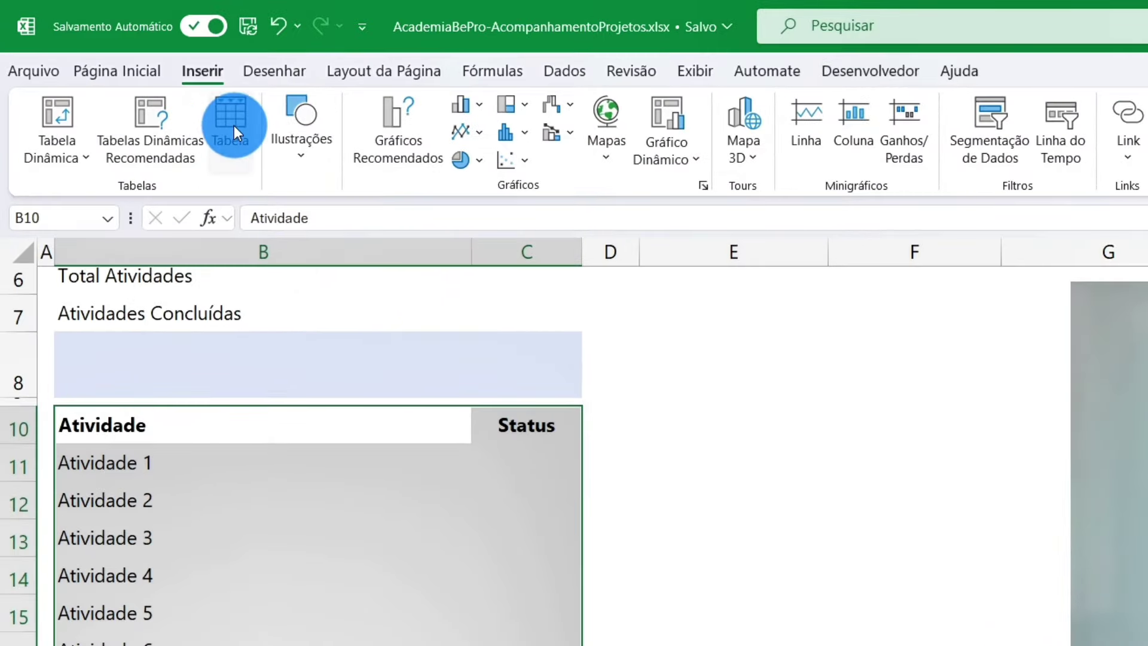
{"action": "left_click", "coordinate": [231, 123]}
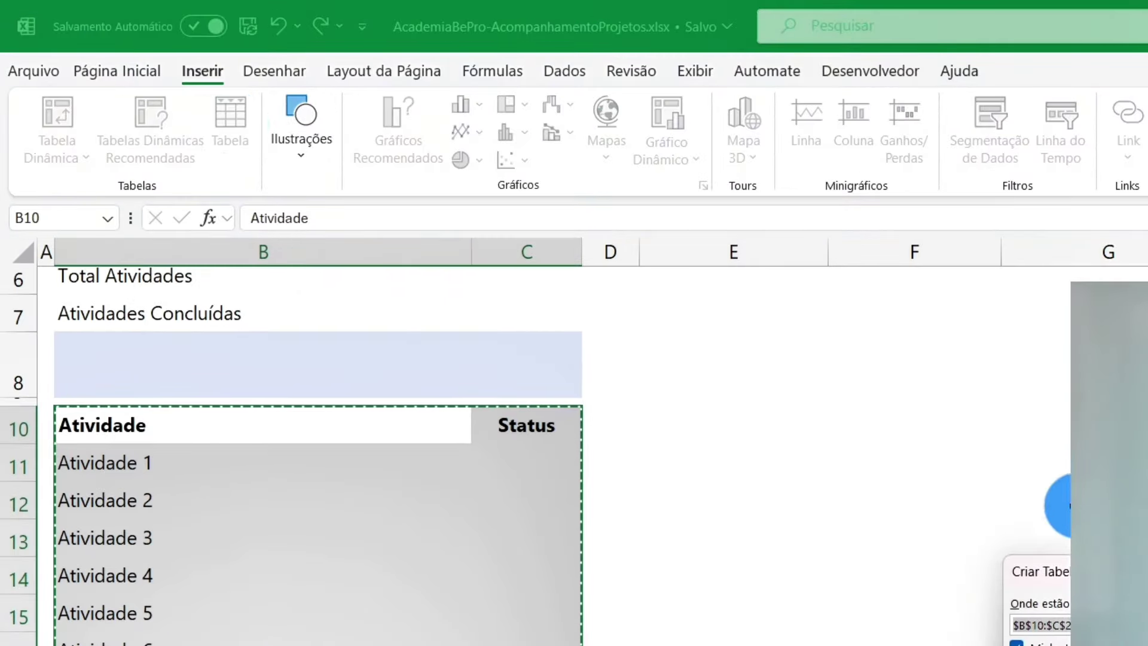
{"action": "left_click_drag", "start_coordinate": [1055, 571], "coordinate": [687, 359]}
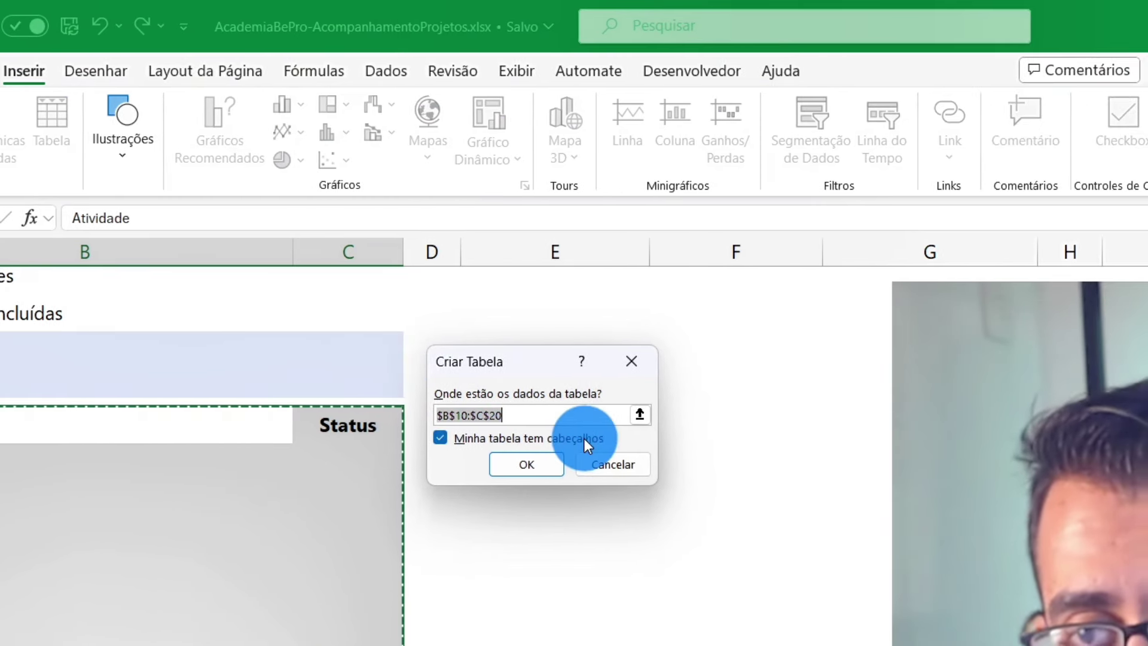
{"action": "left_click", "coordinate": [534, 463]}
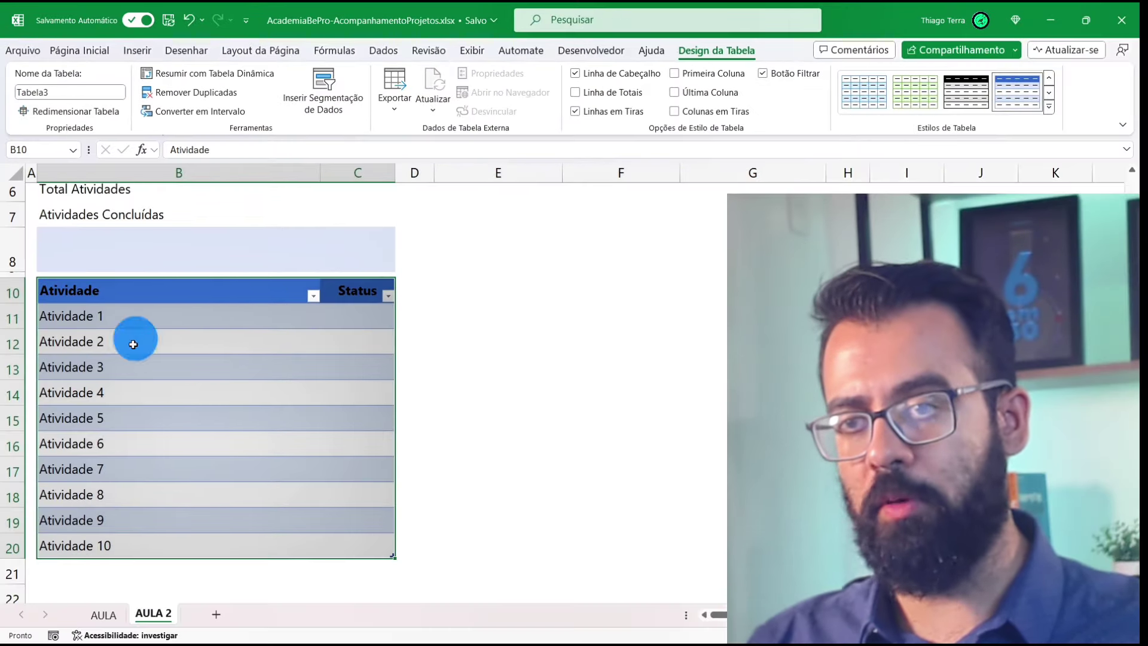
{"action": "left_click", "coordinate": [205, 389]}
{"action": "key", "text": "Up"}
{"action": "key", "text": "Up"}
{"action": "key", "text": "Right"}
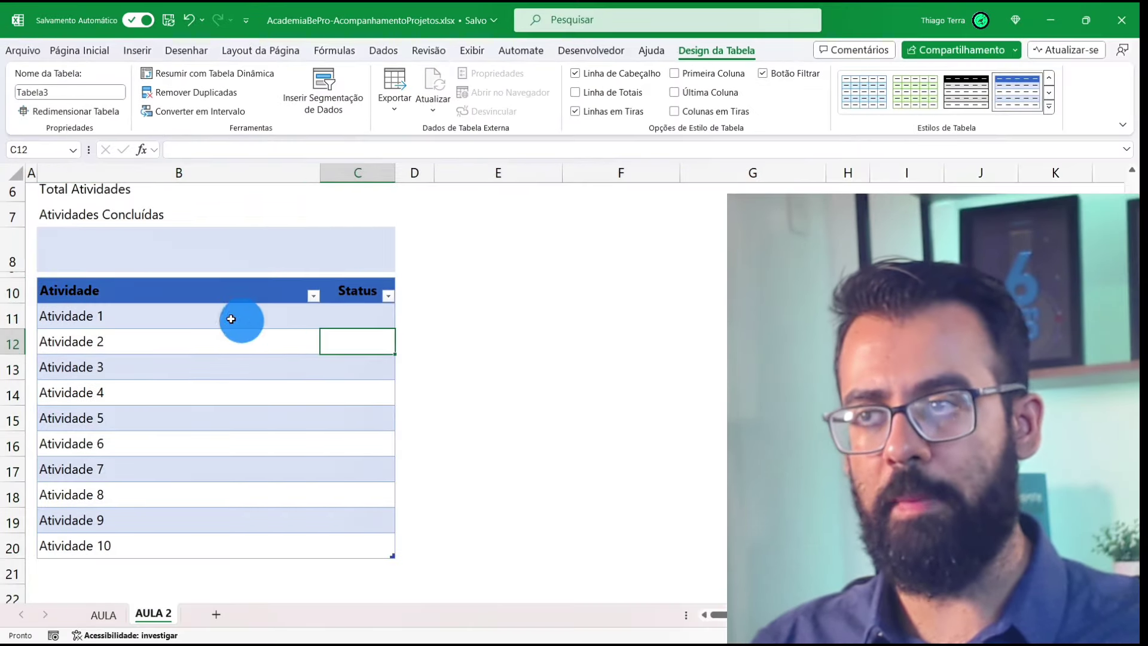
Apply the Medium table style with a green header and grey banded rows to the activity table.
{"action": "left_click", "coordinate": [231, 318]}
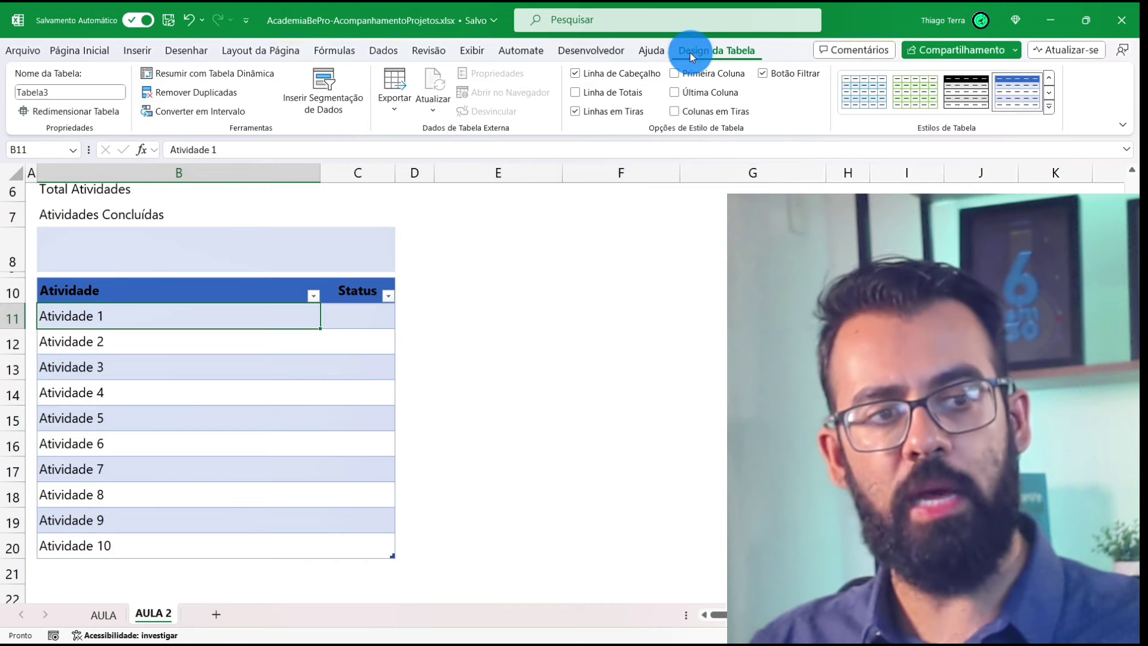
{"action": "left_click", "coordinate": [1050, 107]}
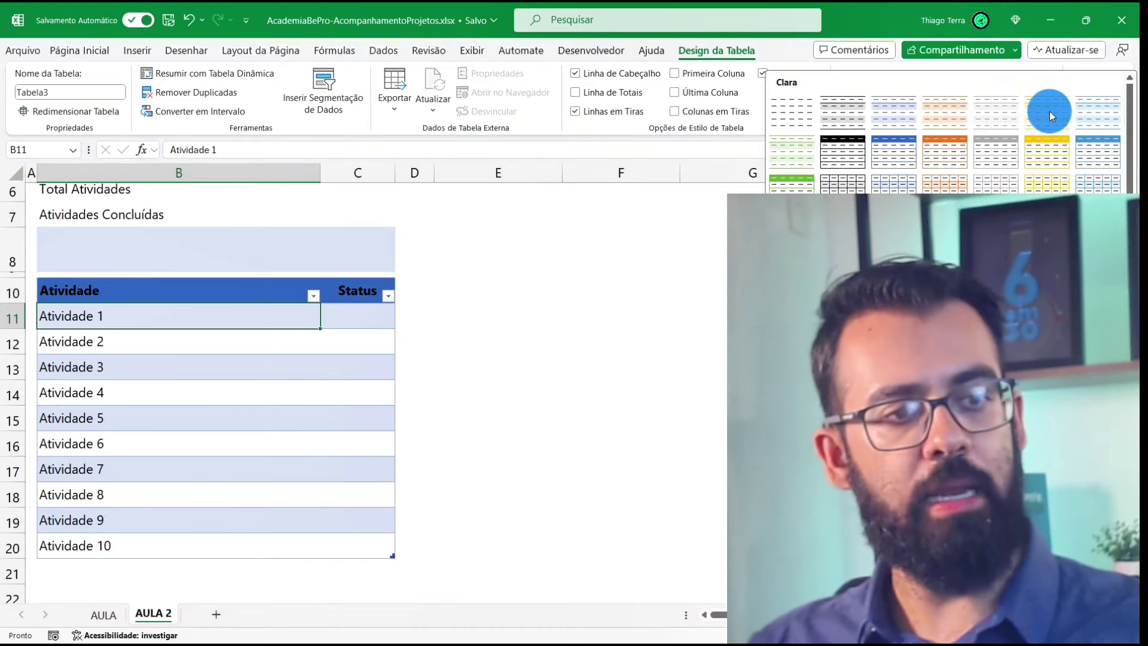
{"action": "key", "text": "Escape"}
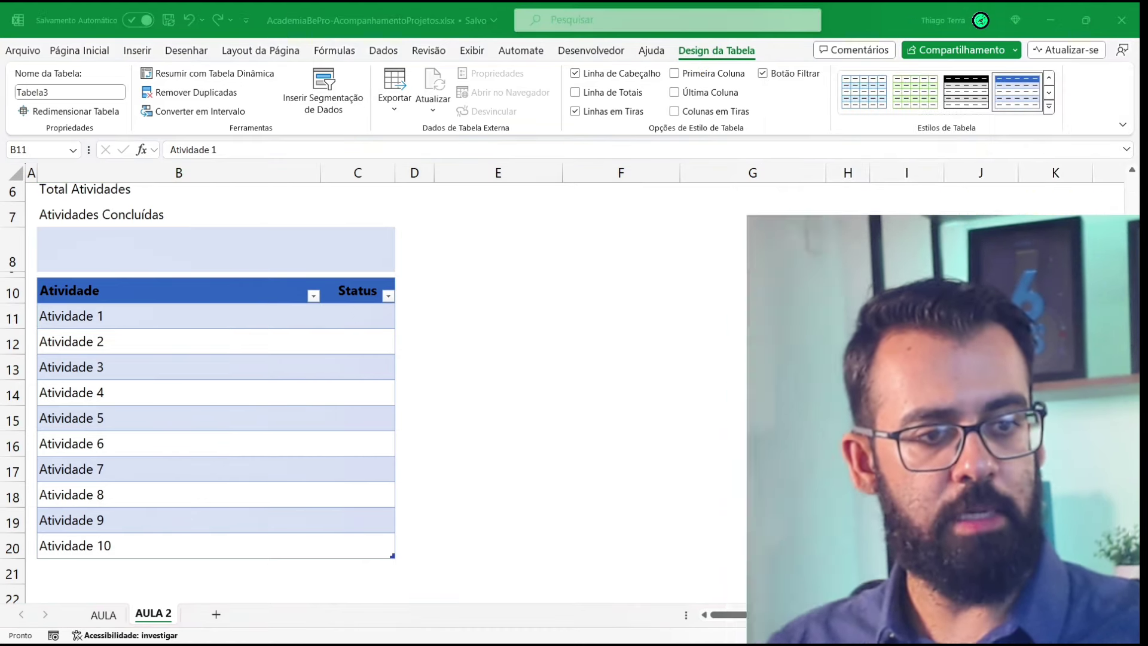
{"action": "left_click", "coordinate": [1050, 111]}
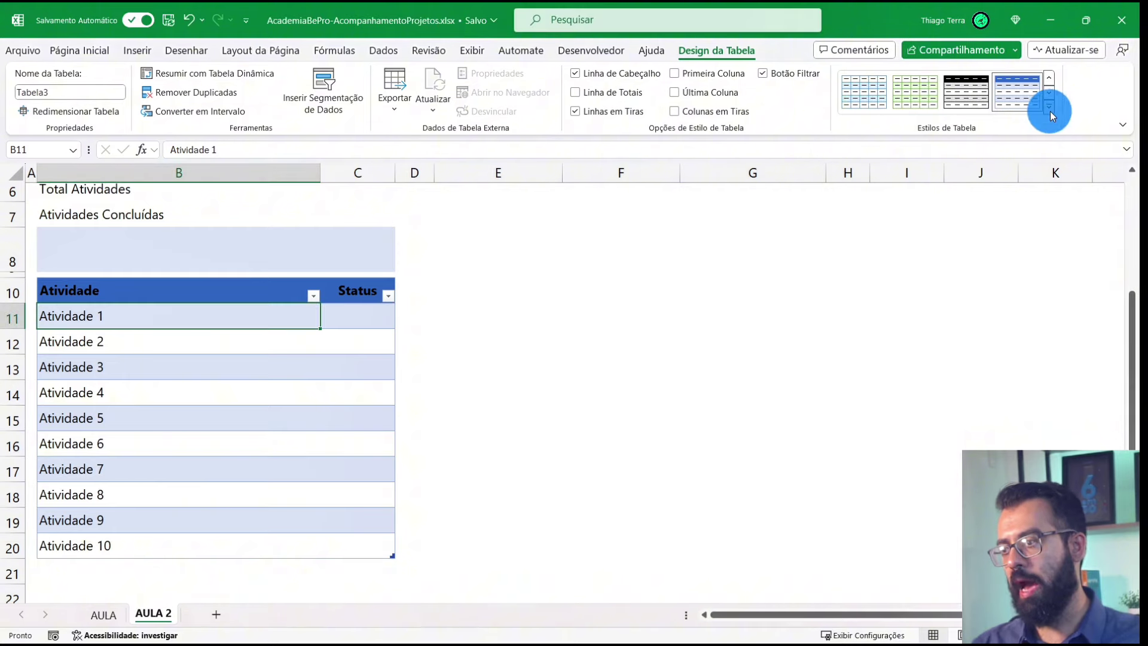
{"action": "left_click", "coordinate": [1050, 110]}
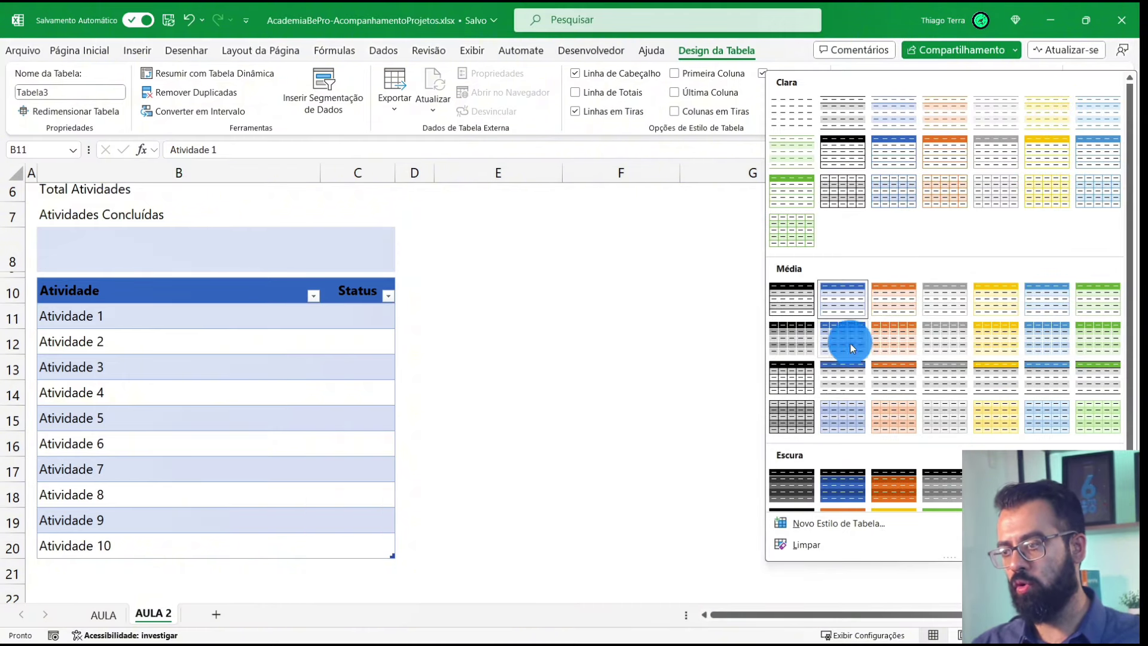
{"action": "left_click", "coordinate": [1091, 383]}
{"action": "left_click", "coordinate": [254, 405]}
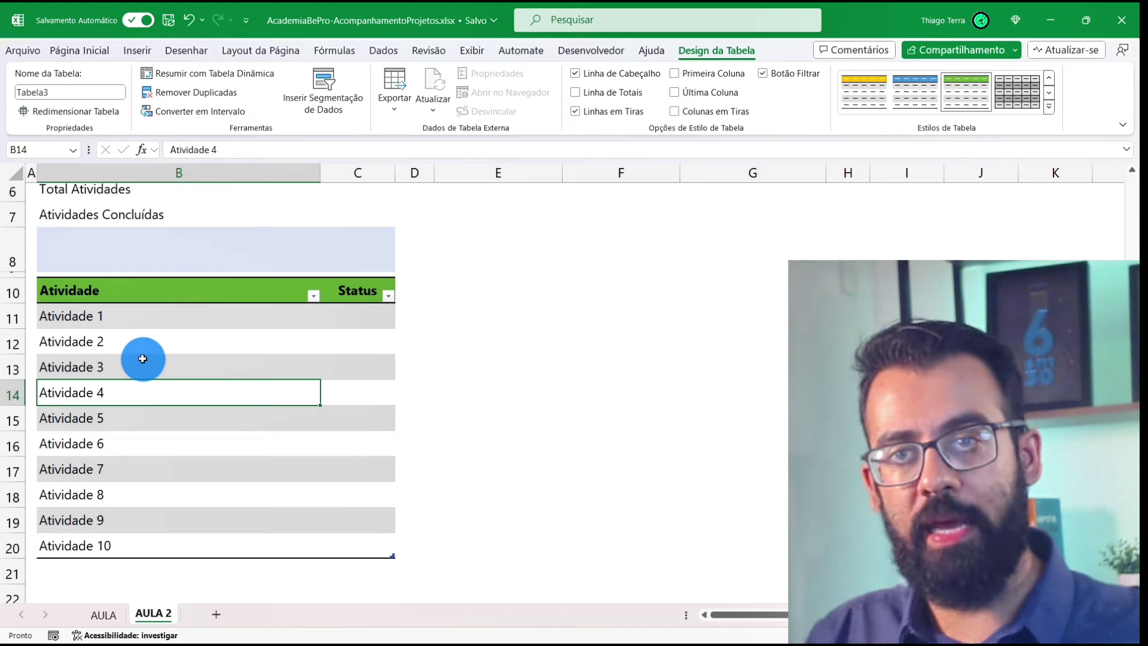
Insert checkboxes in the Status cells C11:C20 for all ten activities.
{"action": "left_click", "coordinate": [78, 52]}
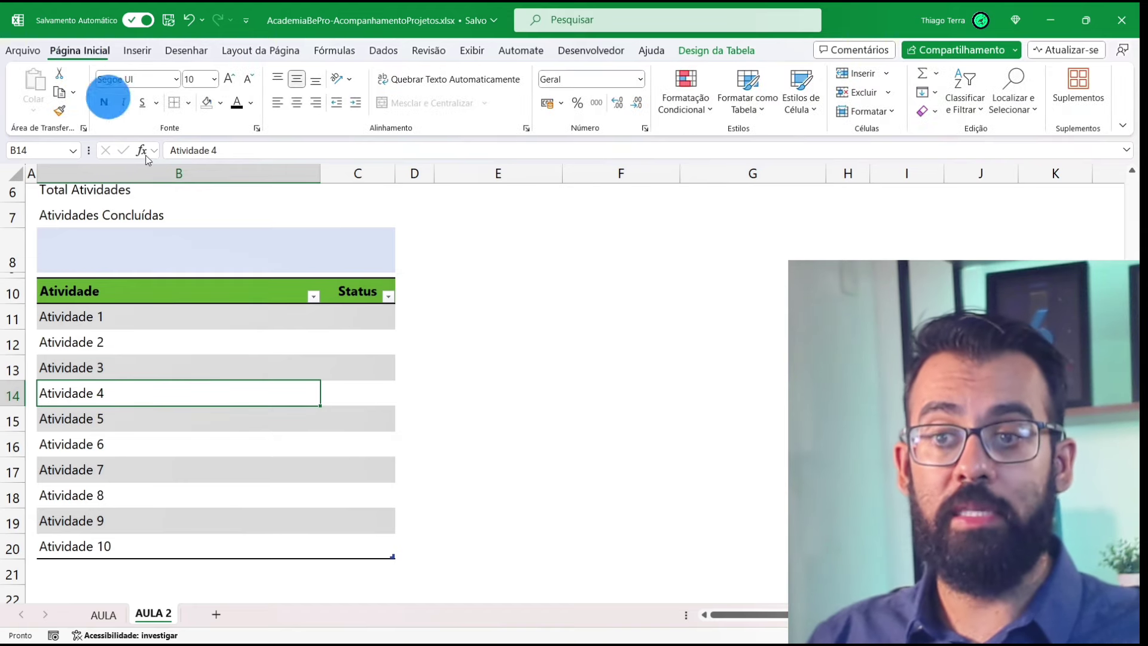
{"action": "left_click", "coordinate": [266, 327]}
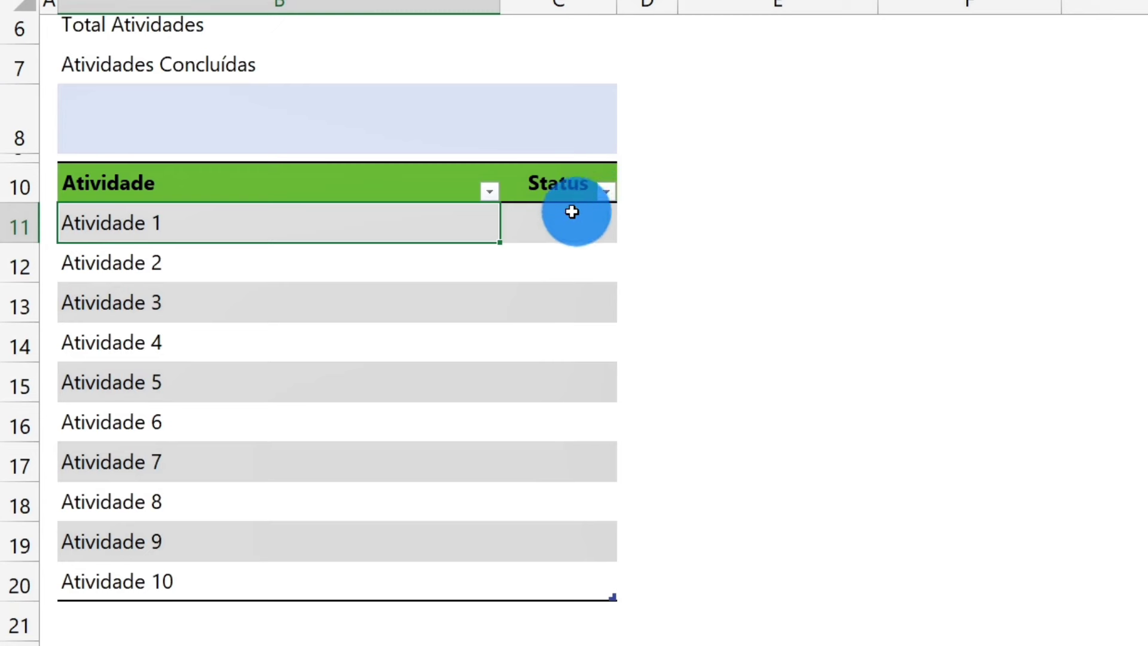
{"action": "left_click_drag", "start_coordinate": [363, 314], "coordinate": [351, 478]}
{"action": "left_click_drag", "start_coordinate": [548, 475], "coordinate": [543, 579]}
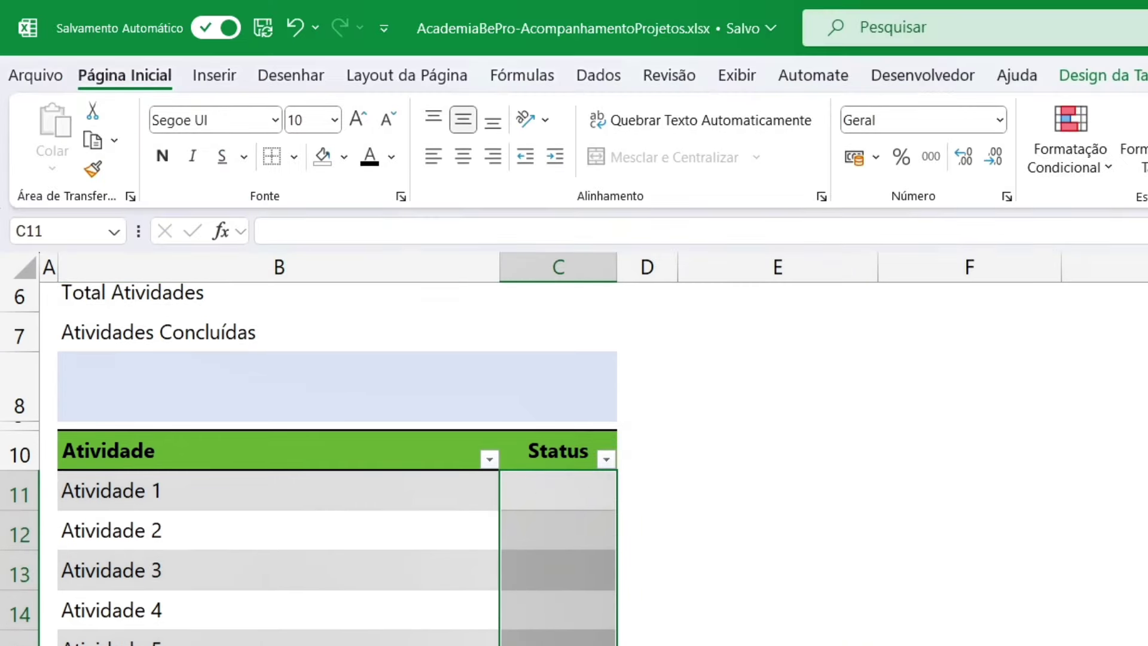
{"action": "left_click", "coordinate": [220, 74]}
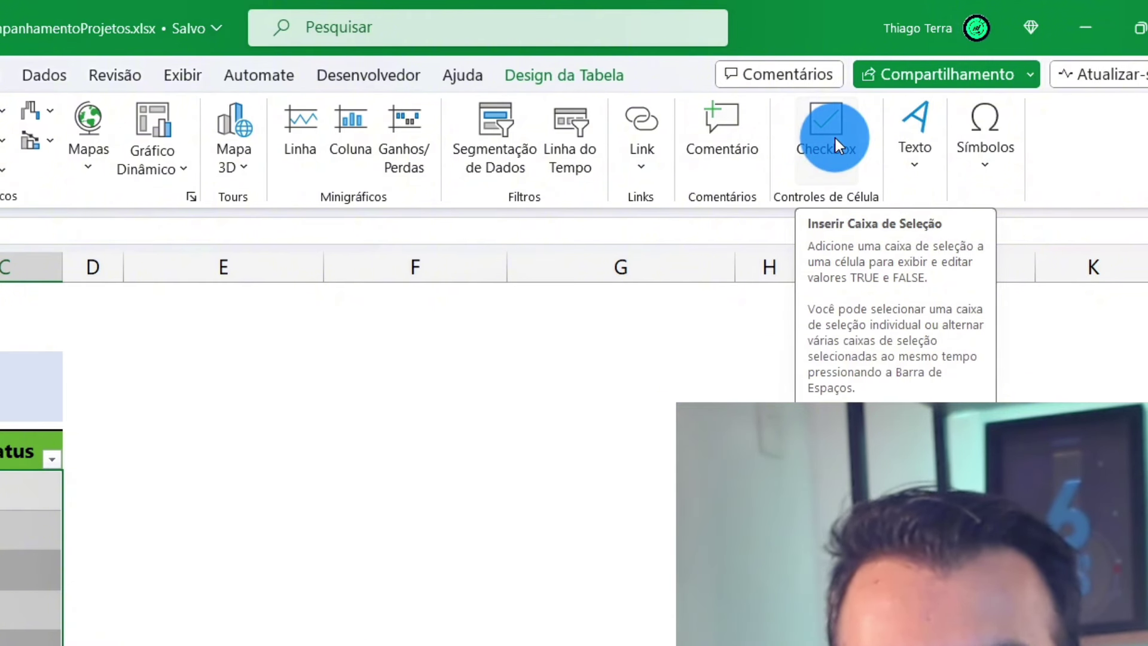
{"action": "left_click", "coordinate": [834, 135]}
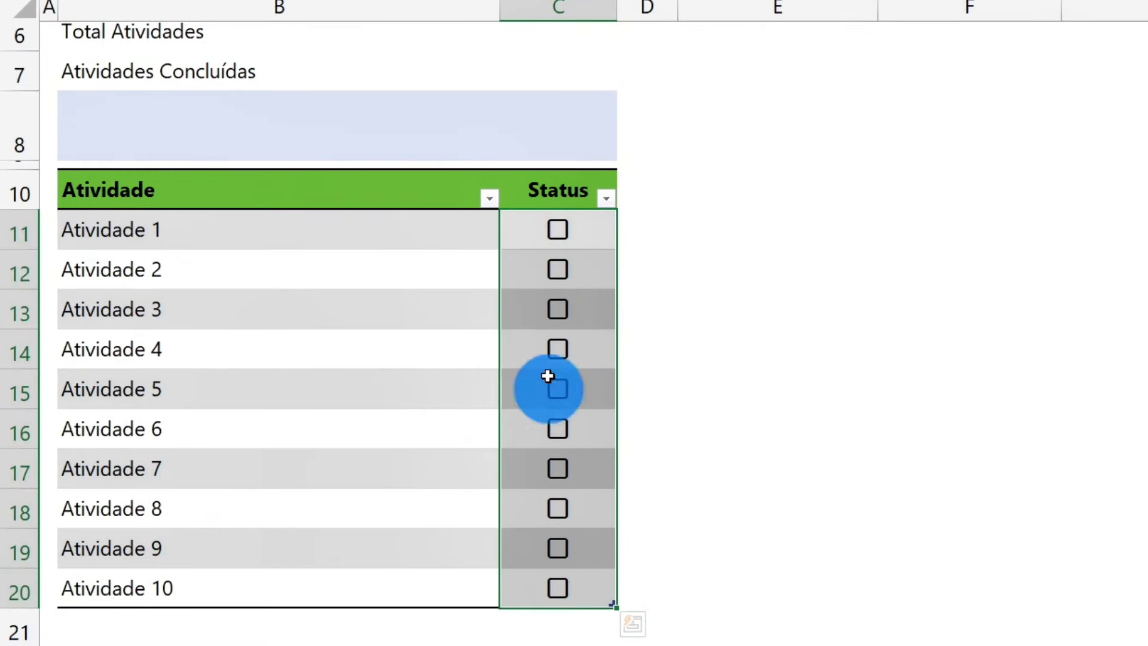
Test the Status checkboxes of Atividade 1 and Atividade 2 by checking them and clearing them again.
{"action": "left_click", "coordinate": [415, 218]}
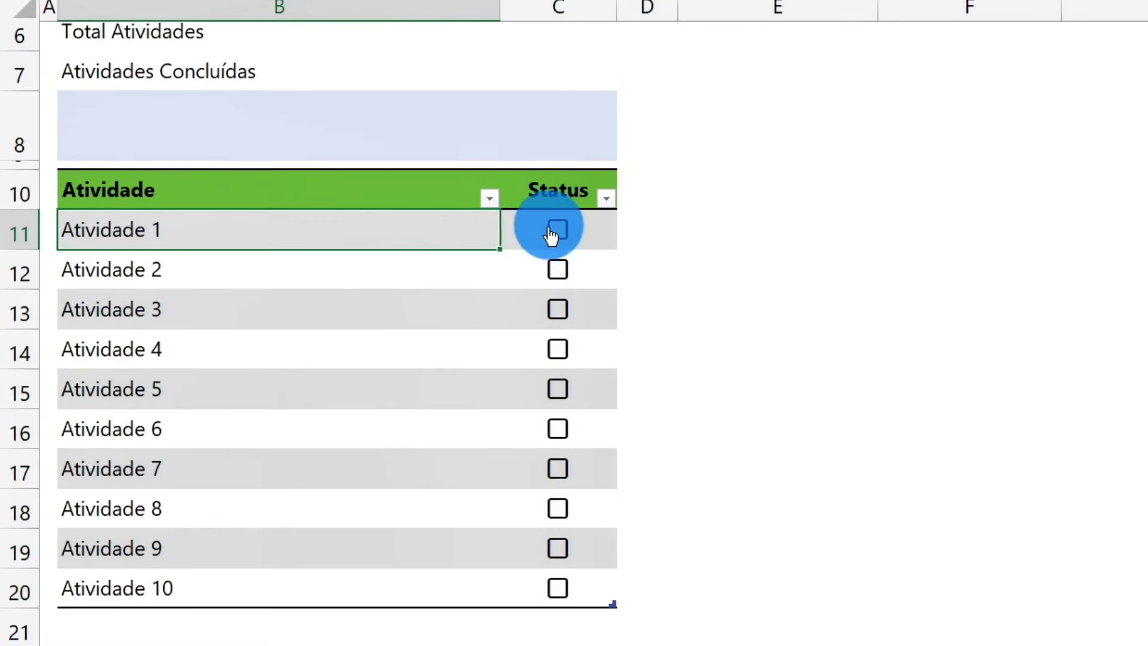
{"action": "left_click", "coordinate": [556, 232]}
{"action": "left_click", "coordinate": [557, 236]}
{"action": "left_click", "coordinate": [559, 271]}
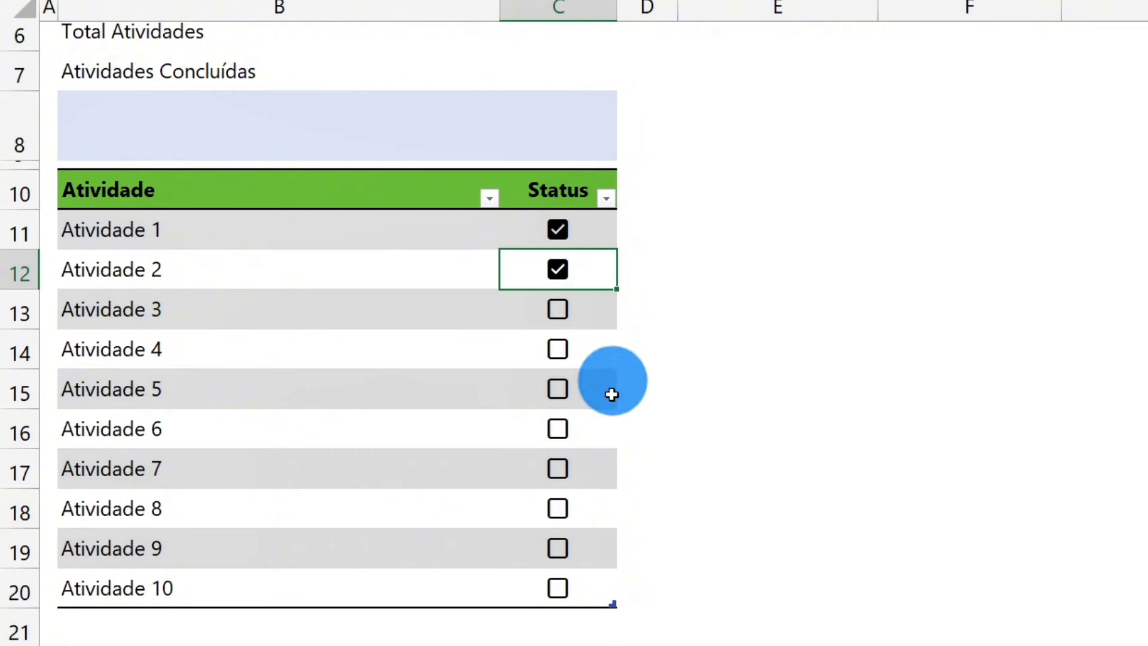
{"action": "left_click", "coordinate": [568, 278]}
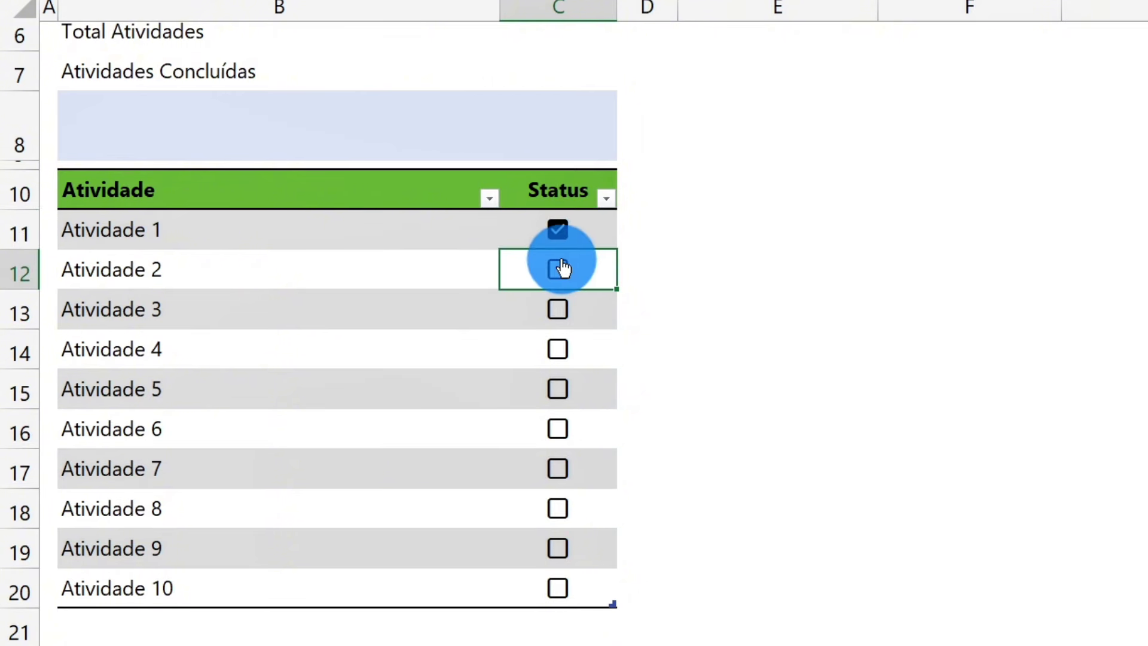
{"action": "left_click", "coordinate": [560, 232]}
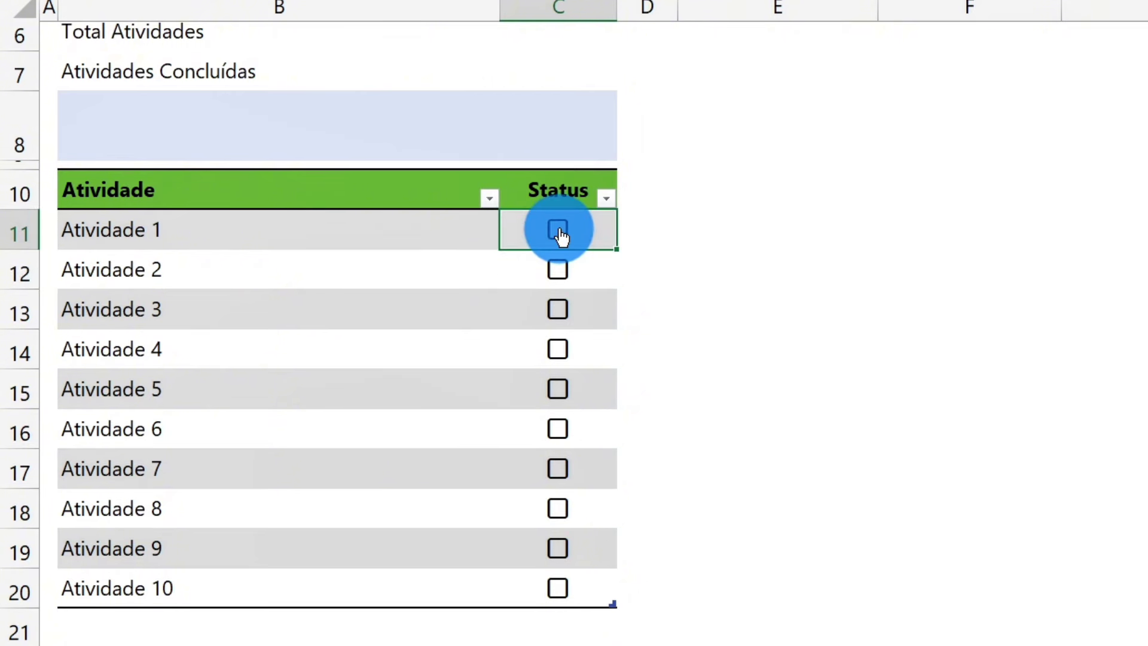
{"action": "left_click", "coordinate": [559, 234]}
{"action": "left_click", "coordinate": [560, 269]}
{"action": "left_click", "coordinate": [562, 270]}
{"action": "left_click", "coordinate": [564, 232]}
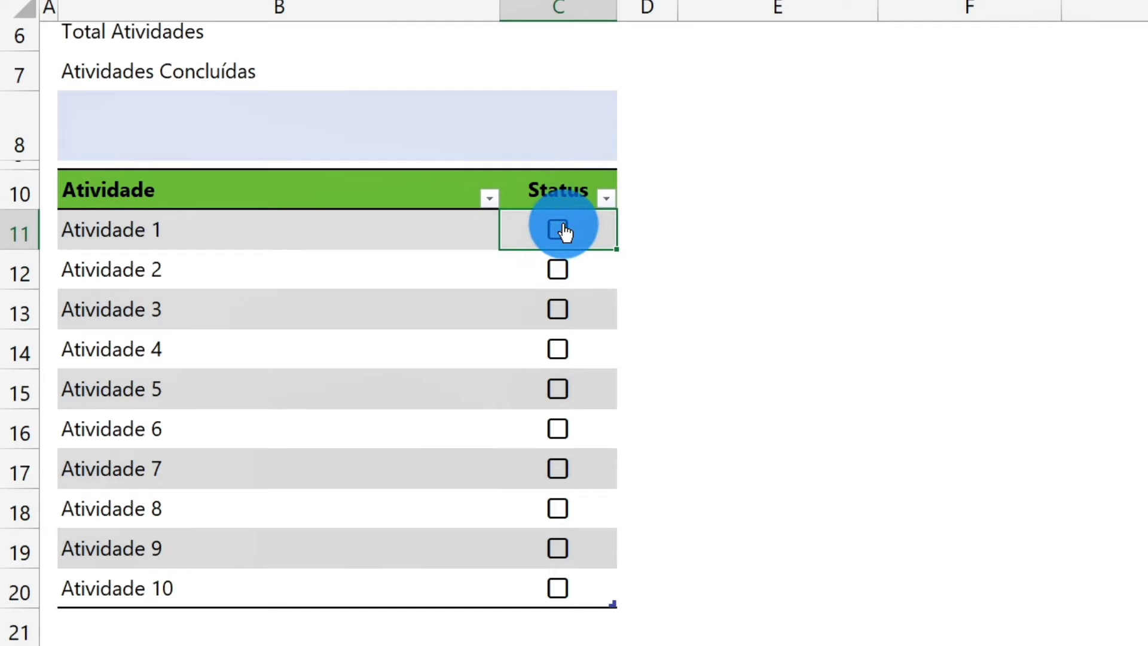
{"action": "left_click", "coordinate": [564, 232]}
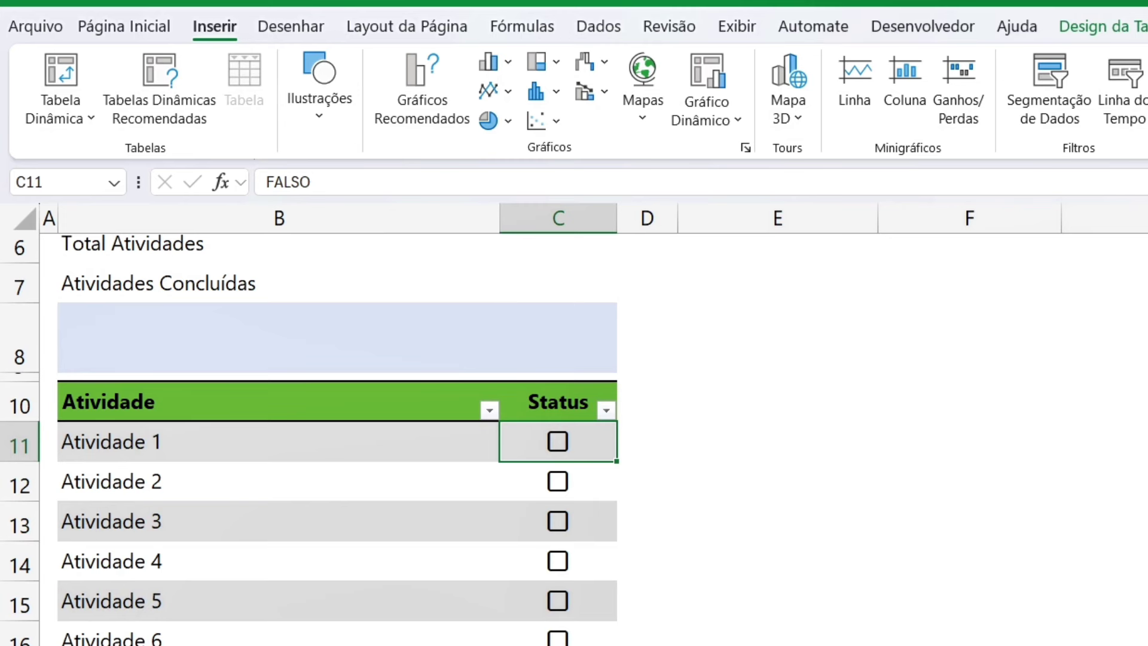
Review the Microsoft 365 Insider enrolment options in the account settings, including the Canal beta channel, and return to the worksheet.
{"action": "left_click", "coordinate": [8, 25]}
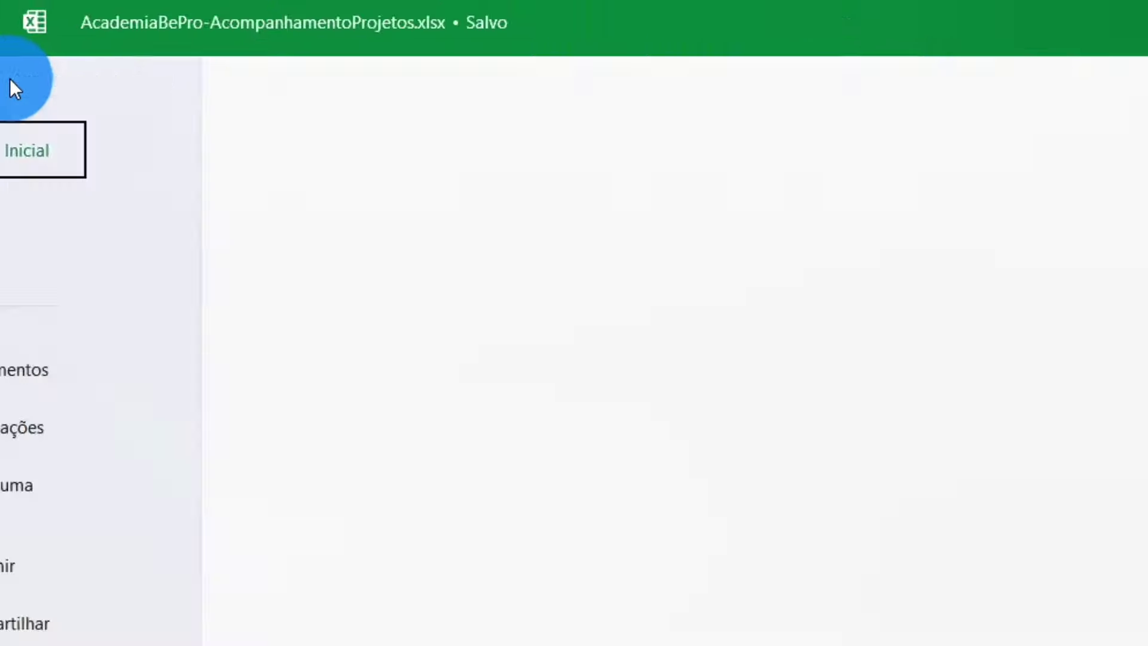
{"action": "left_click", "coordinate": [114, 463]}
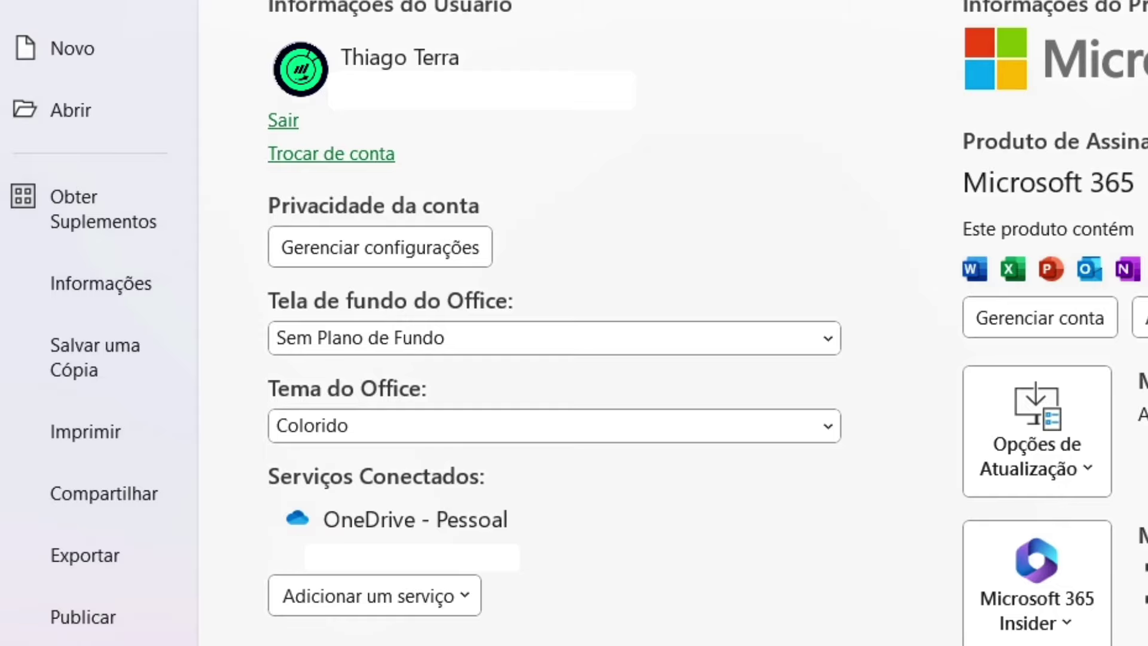
{"action": "left_click", "coordinate": [1016, 584]}
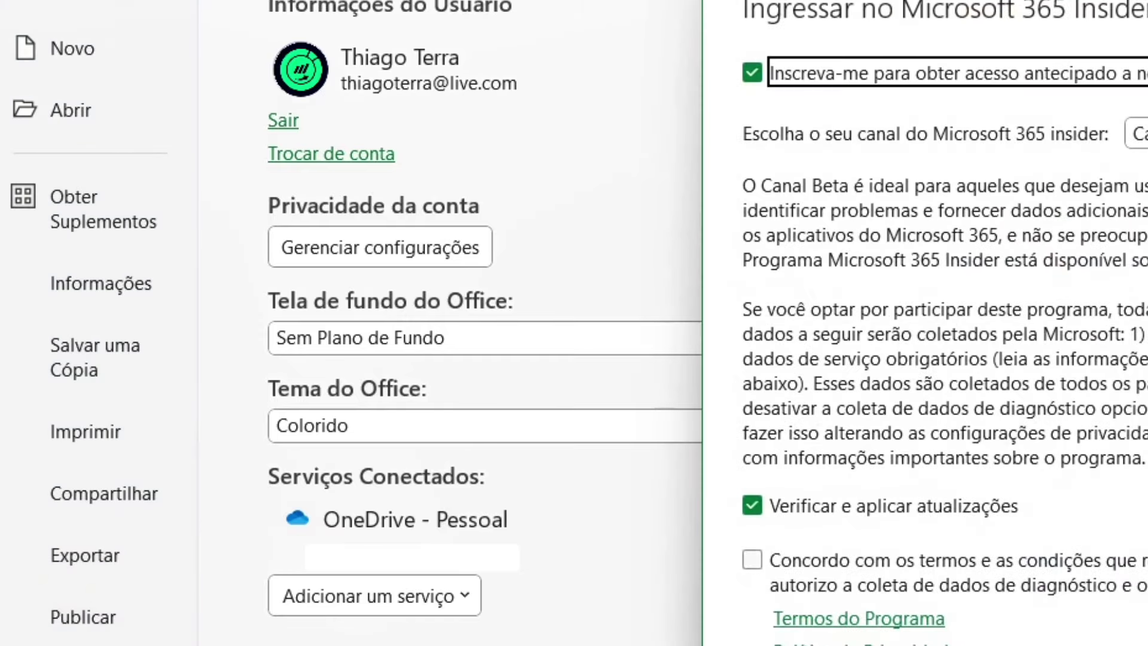
{"action": "left_click", "coordinate": [1137, 133]}
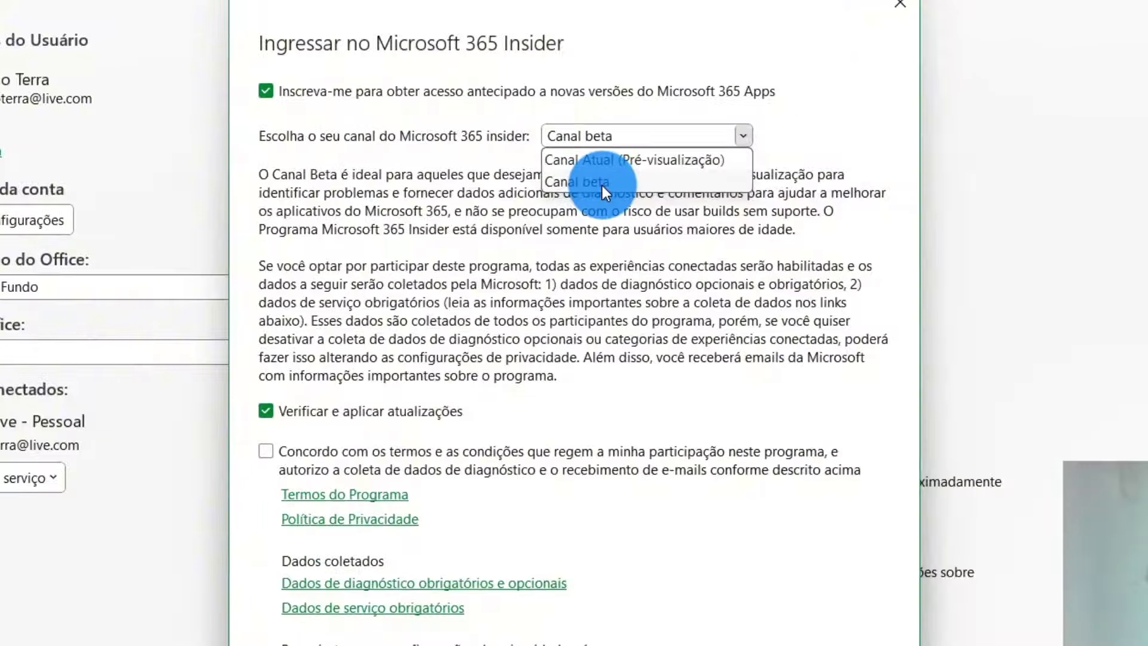
{"action": "left_click", "coordinate": [774, 182]}
{"action": "left_click", "coordinate": [853, 575]}
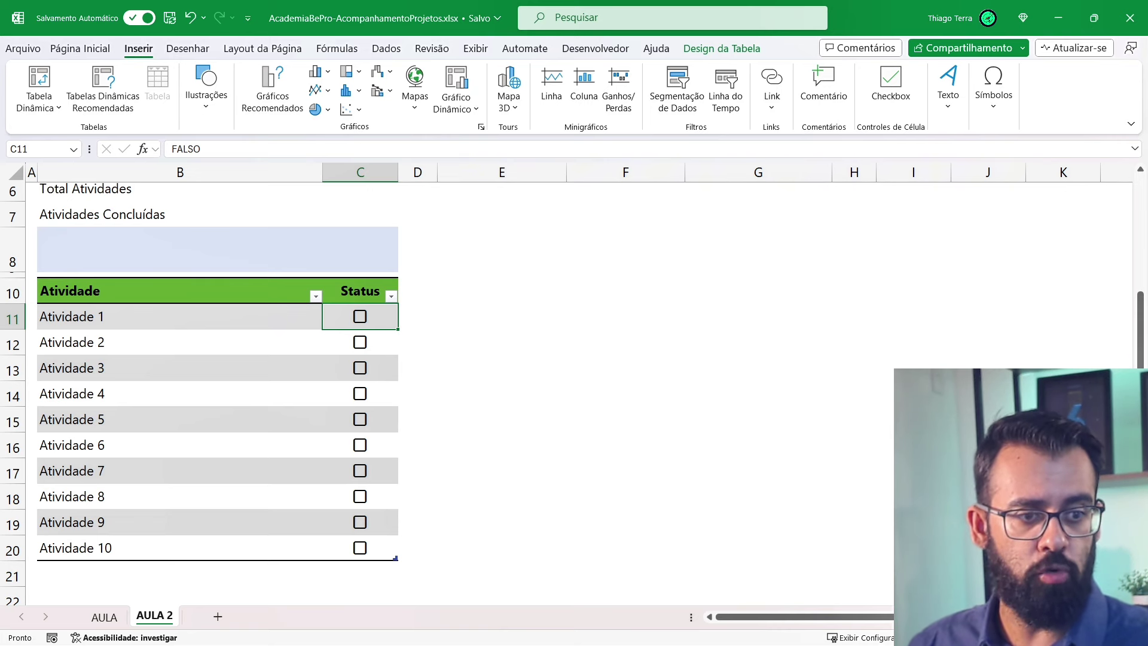
On the AULA sheet, try clearing and rechecking Atividade 1 and 2 to test the progress bar, and return to AULA 2.
{"action": "left_click", "coordinate": [261, 314]}
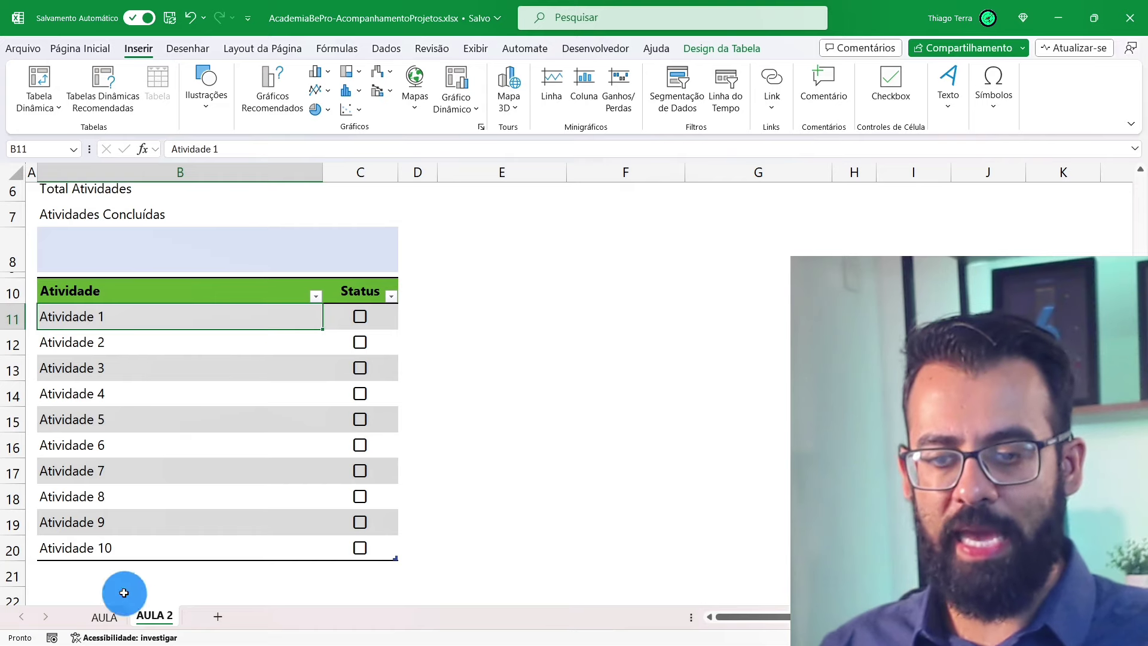
{"action": "left_click", "coordinate": [106, 616]}
{"action": "scroll", "coordinate": [386, 276], "scroll_direction": "up", "scroll_amount": 2}
{"action": "left_click", "coordinate": [405, 456]}
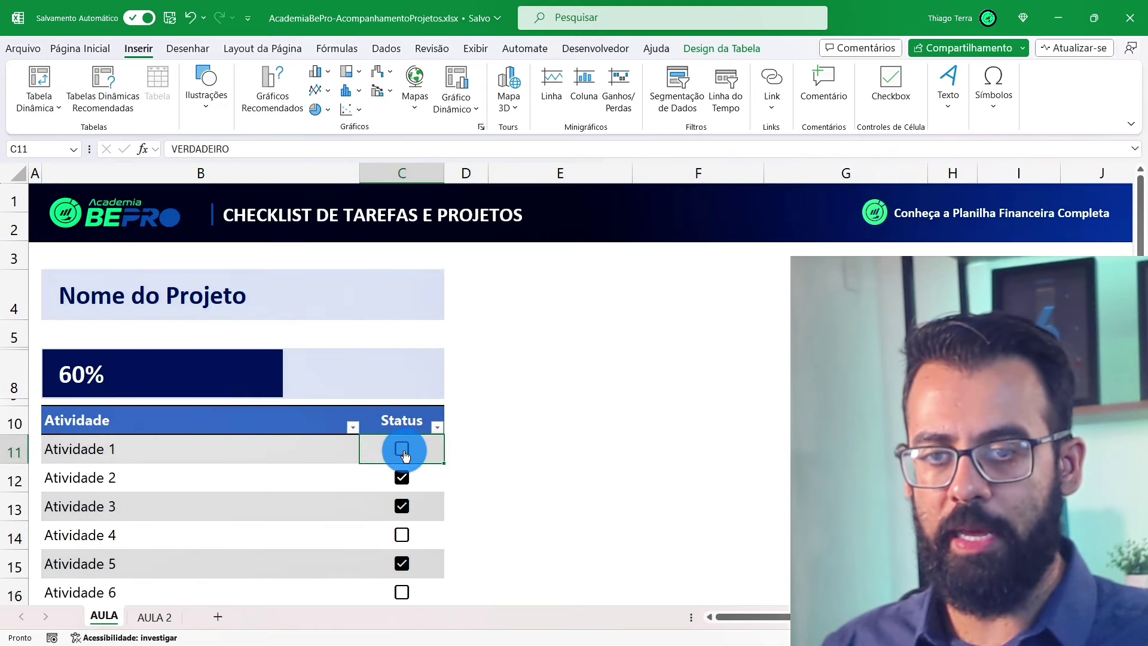
{"action": "left_click", "coordinate": [401, 476]}
{"action": "left_click", "coordinate": [402, 476]}
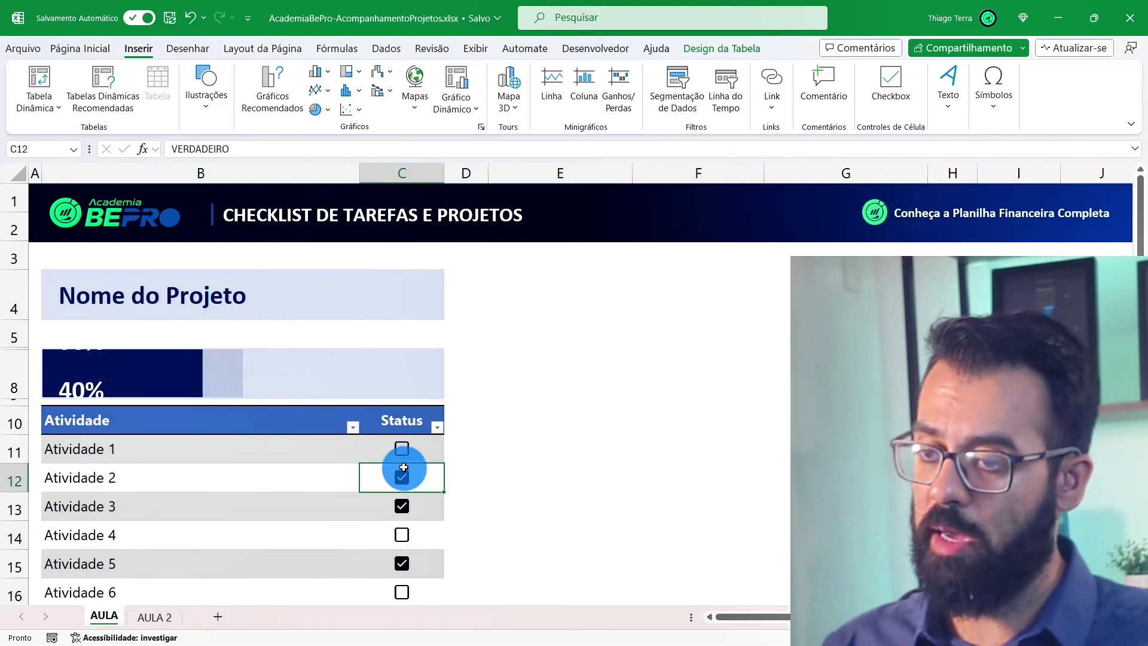
{"action": "left_click", "coordinate": [406, 448]}
{"action": "left_click", "coordinate": [159, 611]}
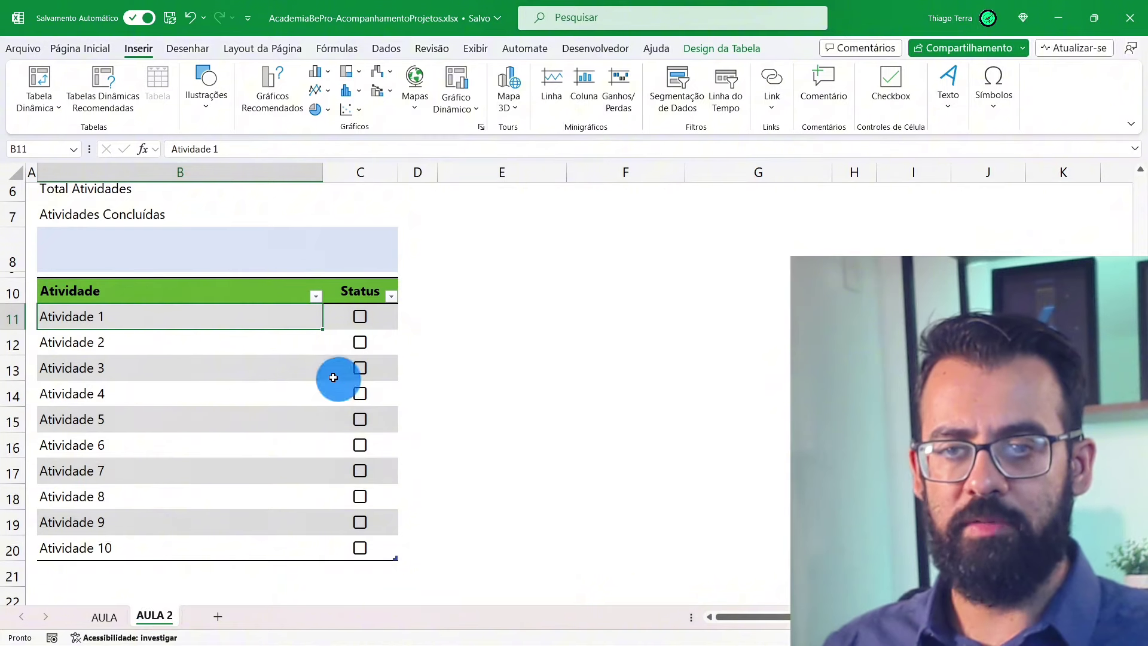
Enter =CONT.VALORES(Tabela3[Atividade]) in C6 to count the total activities.
{"action": "scroll", "coordinate": [229, 392], "scroll_direction": "up", "scroll_amount": 1}
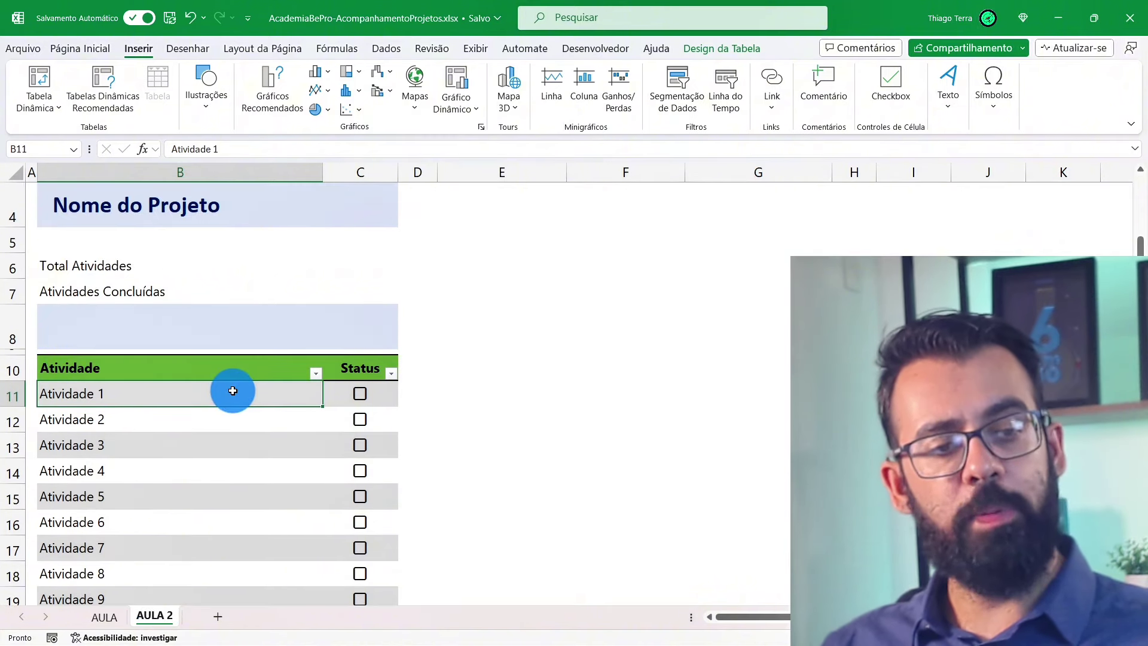
{"action": "scroll", "coordinate": [232, 388], "scroll_direction": "down", "scroll_amount": 1}
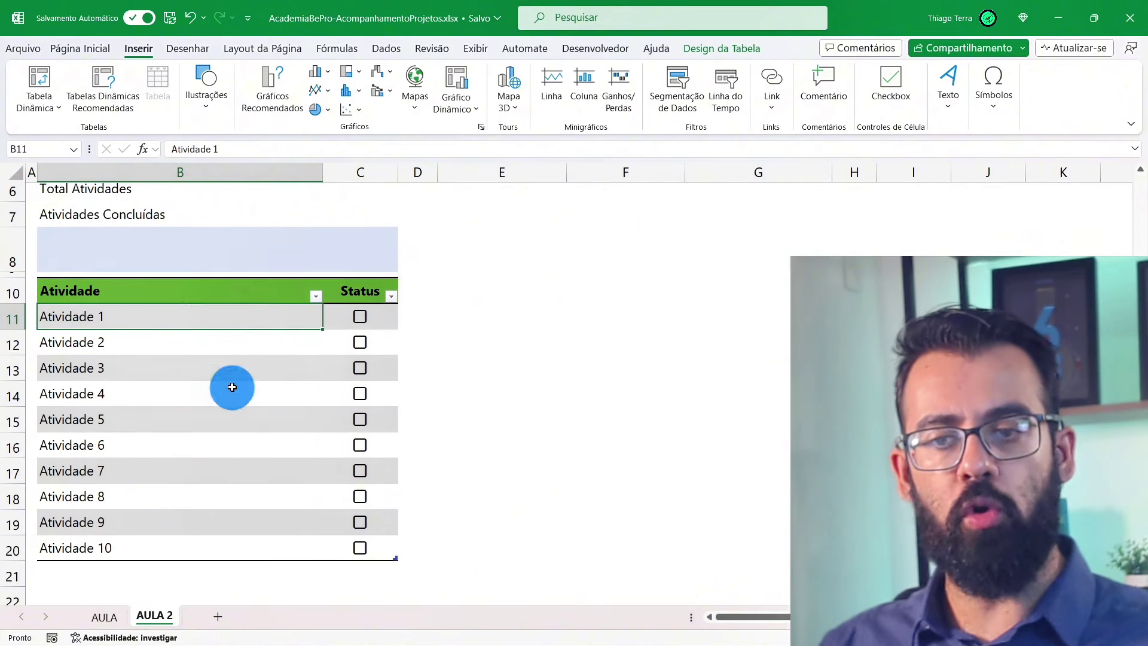
{"action": "left_click_drag", "start_coordinate": [196, 316], "coordinate": [197, 539]}
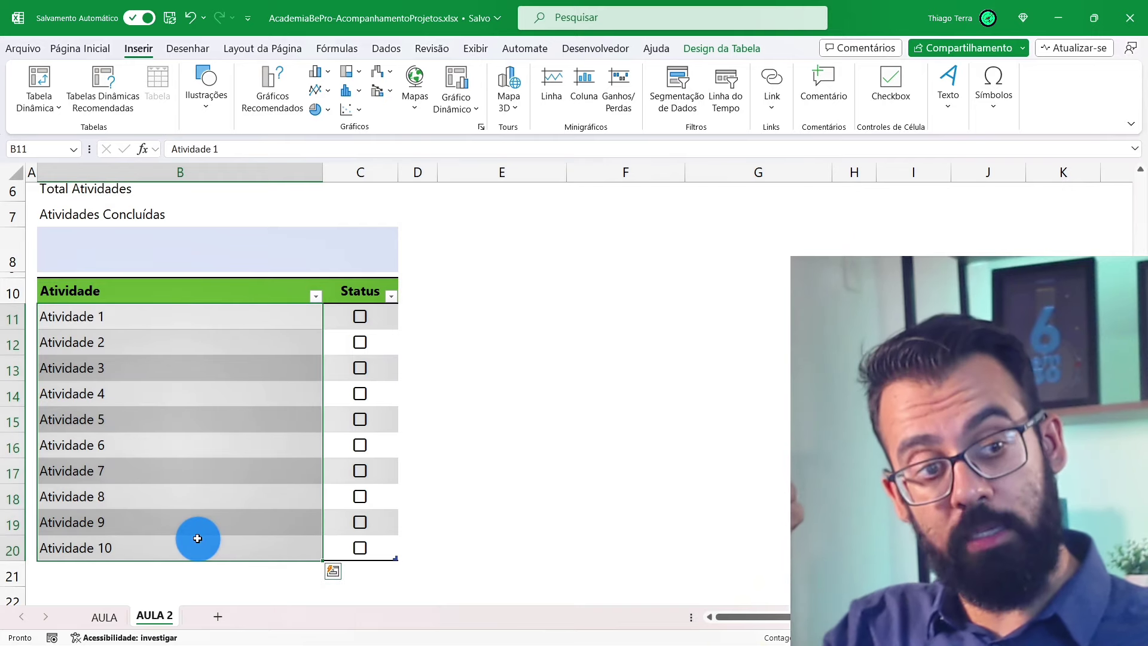
{"action": "scroll", "coordinate": [228, 410], "scroll_direction": "up", "scroll_amount": 2}
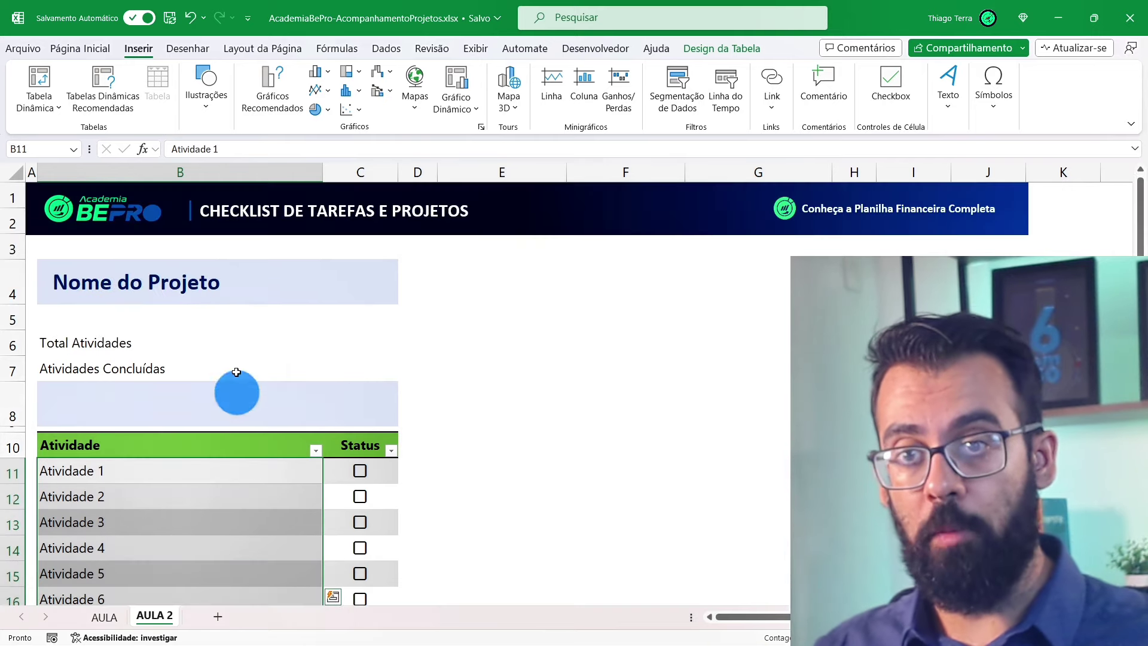
{"action": "left_click", "coordinate": [100, 351]}
{"action": "left_click", "coordinate": [376, 341]}
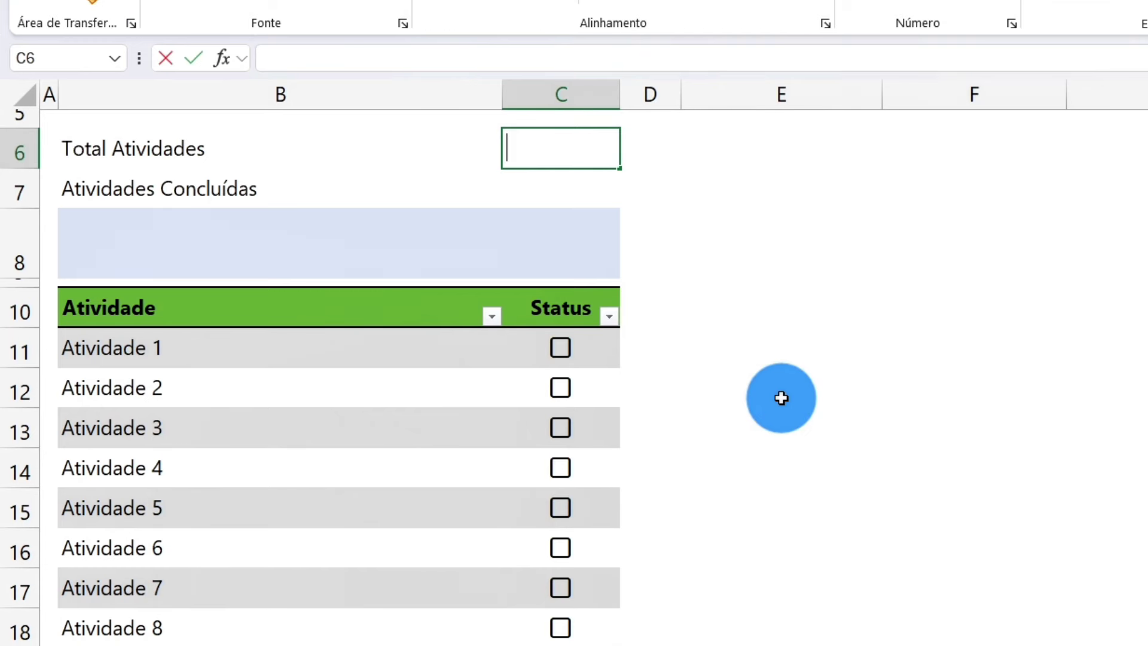
{"action": "type", "text": "=CON"}
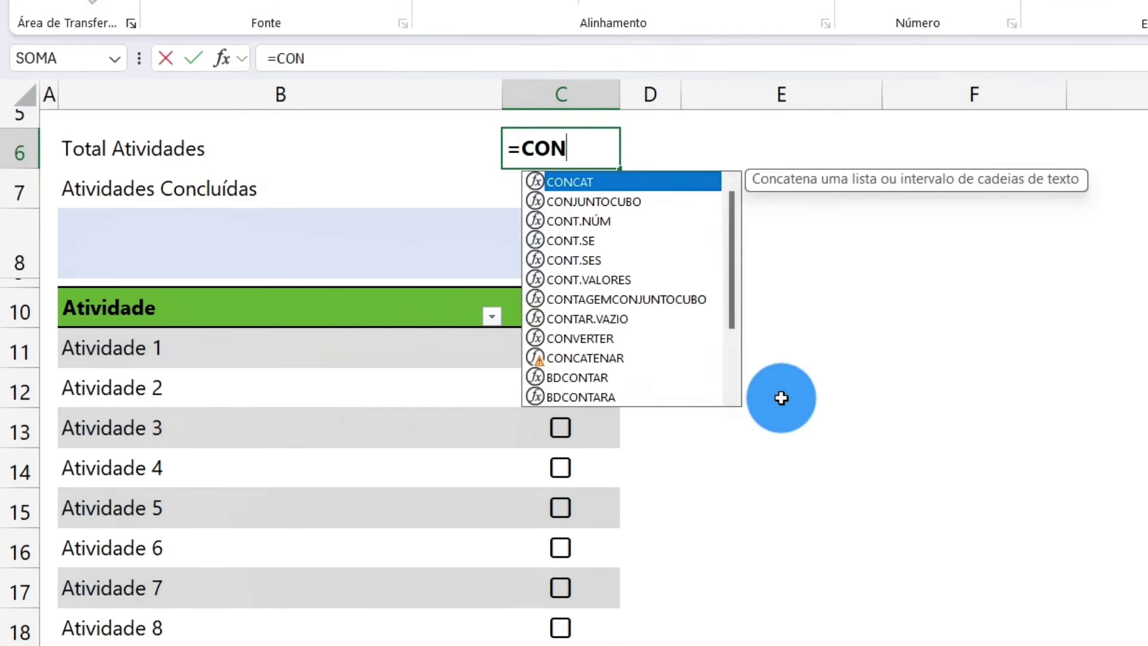
{"action": "type", "text": "T.VAL"}
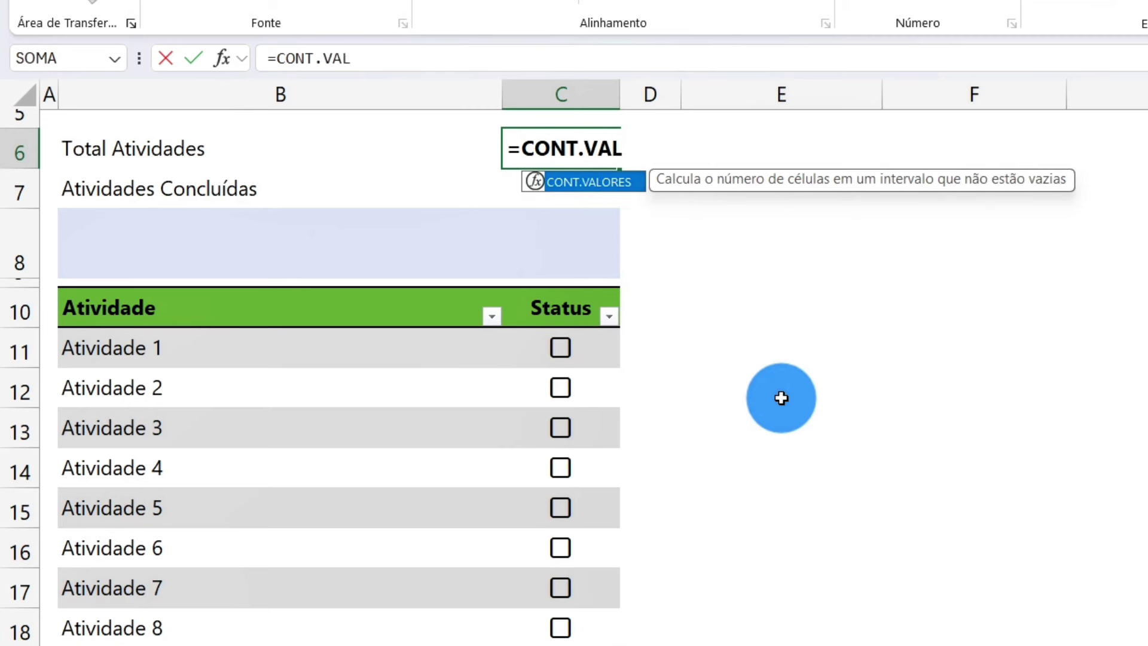
{"action": "type", "text": "ORES("}
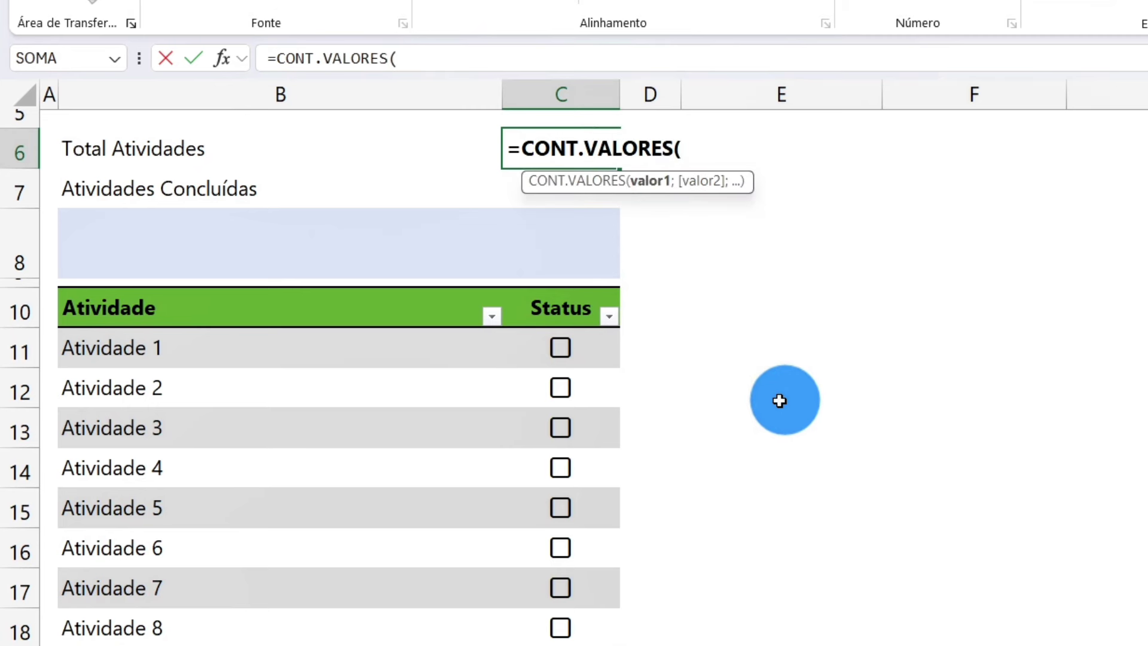
{"action": "left_click", "coordinate": [202, 291]}
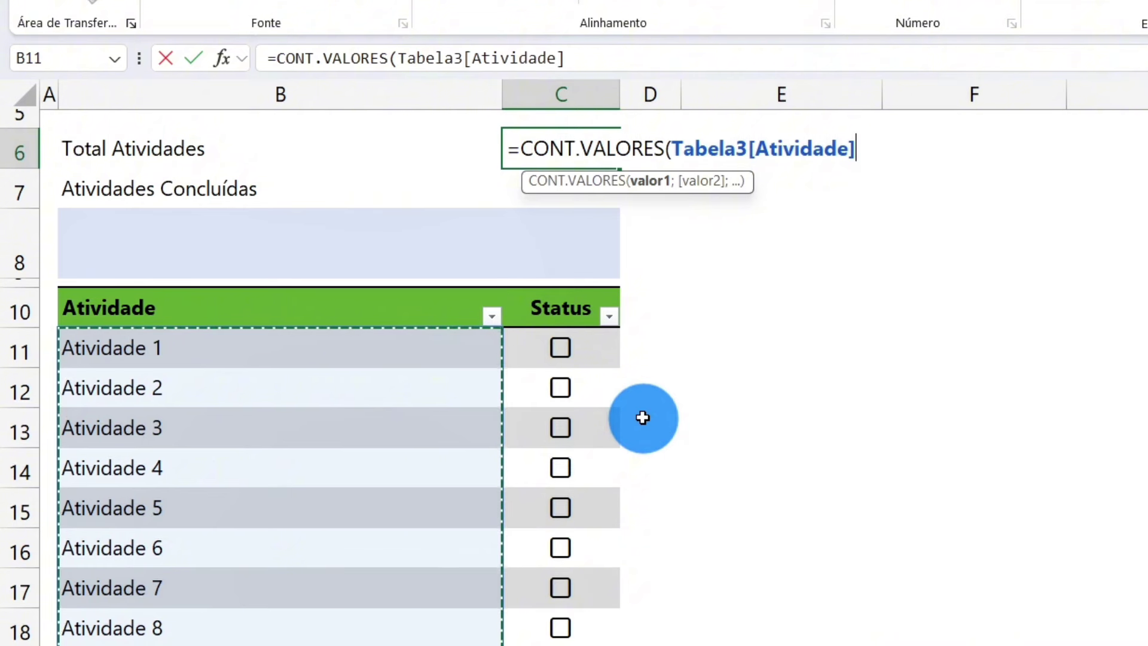
{"action": "key", "text": "Return"}
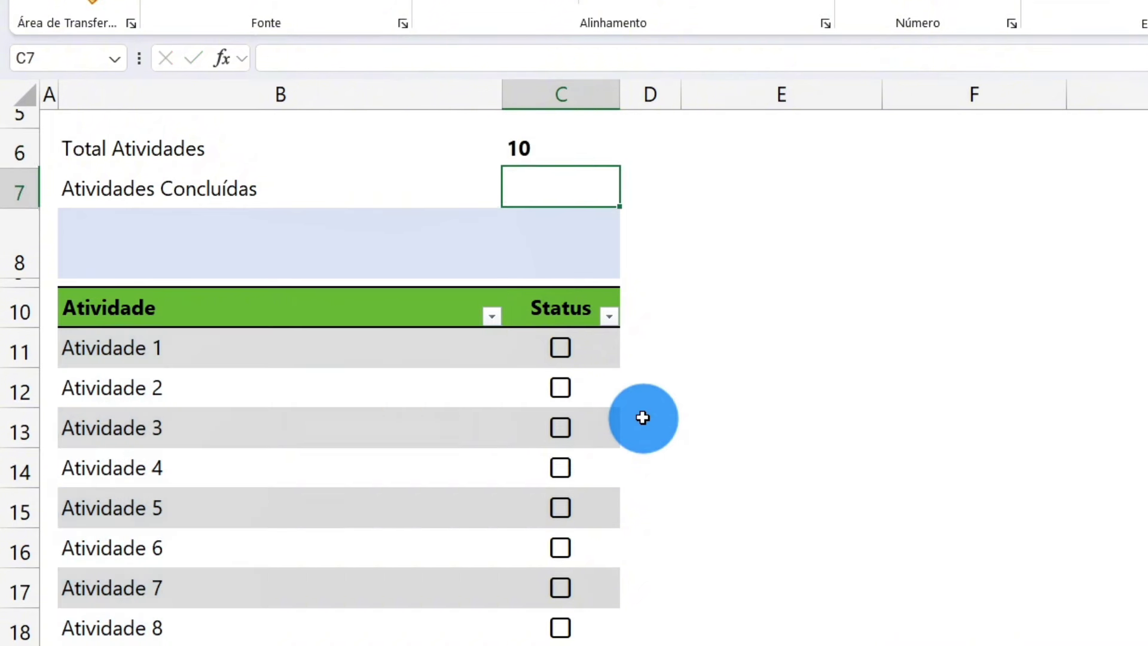
{"action": "key", "text": "Up"}
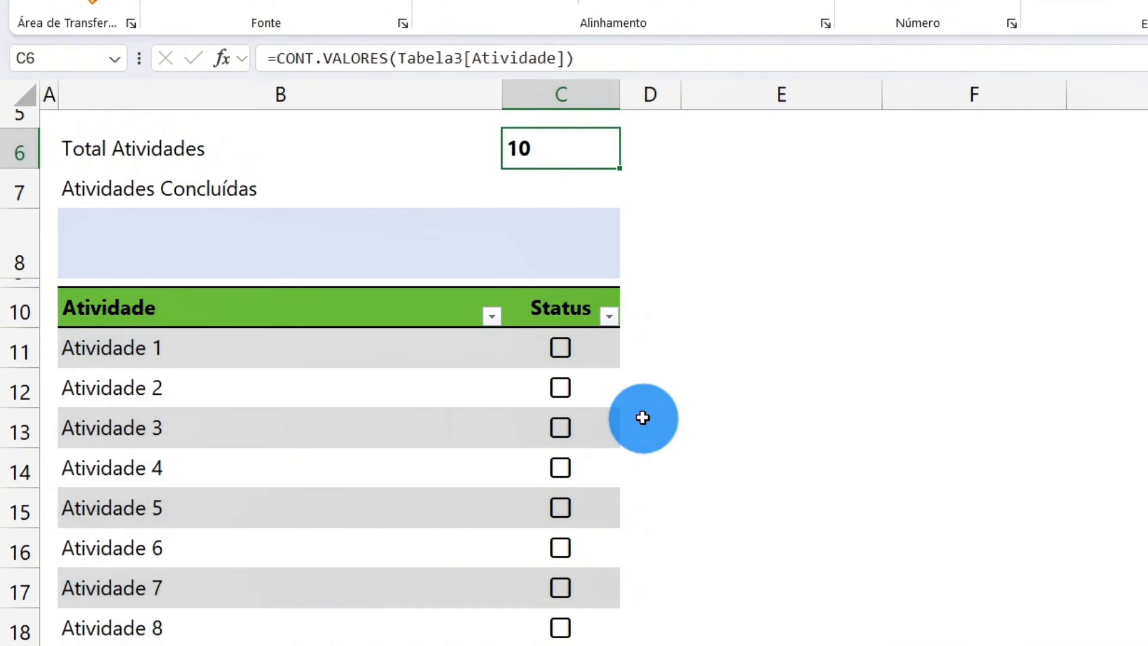
Check the Status checkboxes of Atividade 1 and Atividade 2.
{"action": "left_click", "coordinate": [537, 192]}
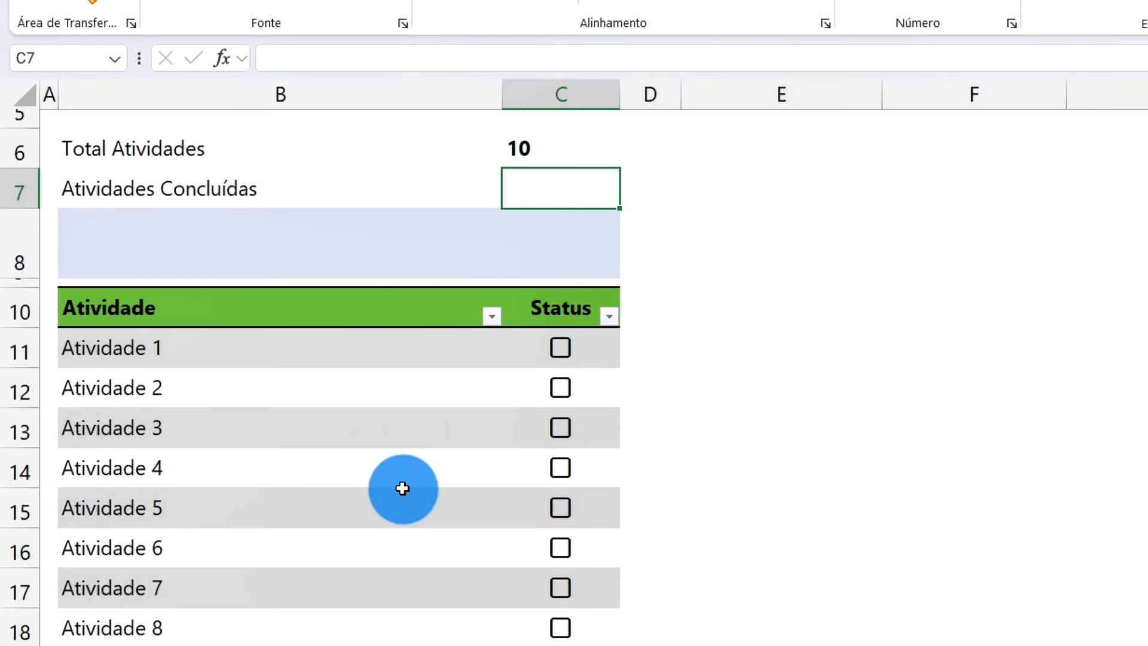
{"action": "left_click", "coordinate": [560, 349]}
{"action": "left_click", "coordinate": [561, 388]}
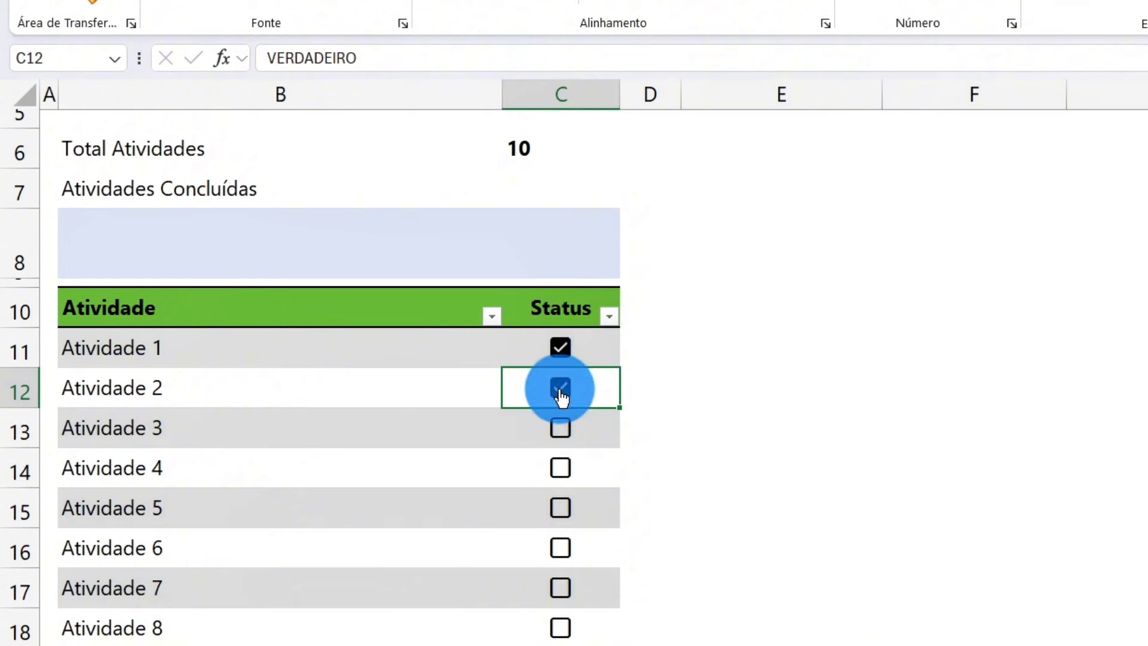
{"action": "left_click", "coordinate": [577, 344]}
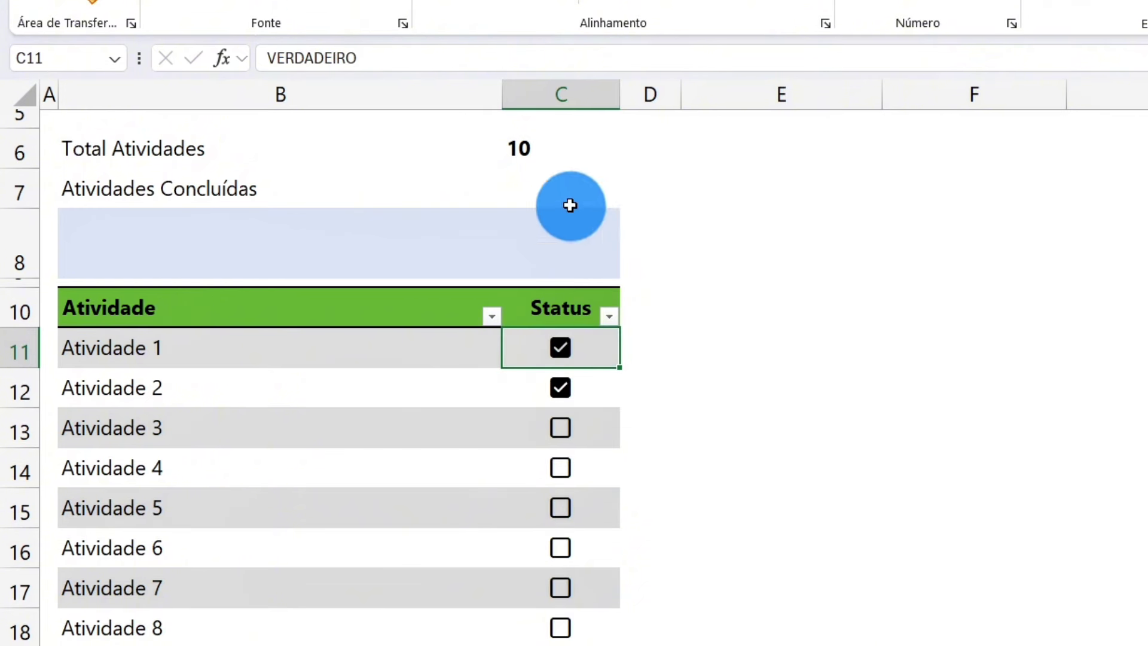
Enter =CONT.SE(Tabela3[Status];VERDADEIRO) in C7 to count the completed activities.
{"action": "left_click", "coordinate": [570, 205]}
{"action": "type", "text": "=CONT"}
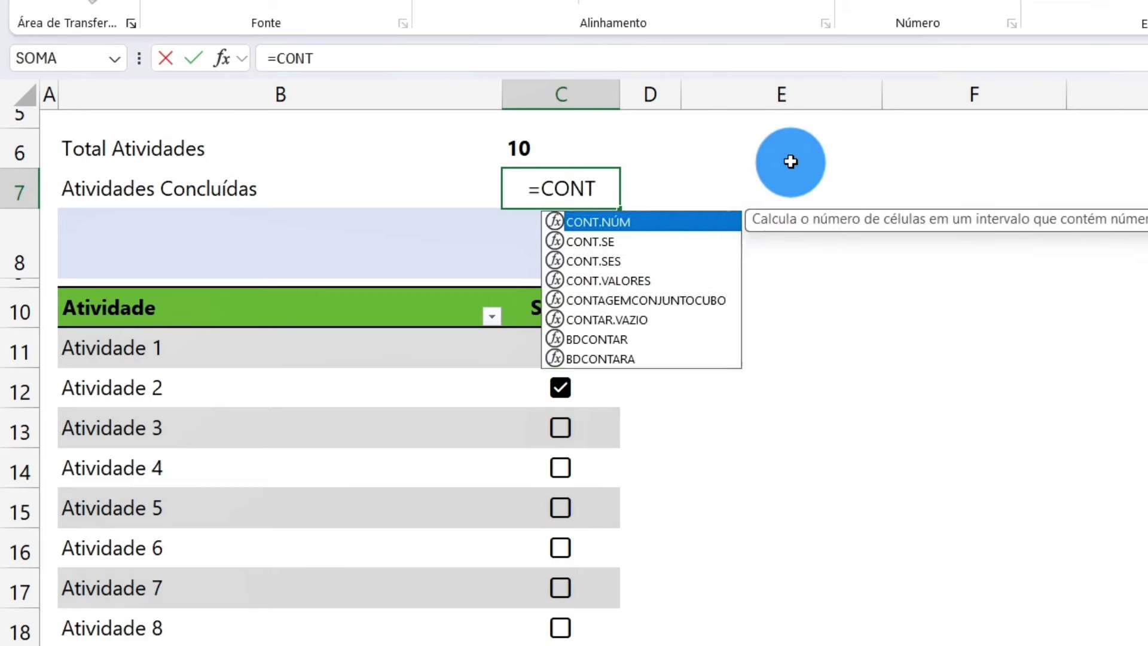
{"action": "type", "text": ".SE("}
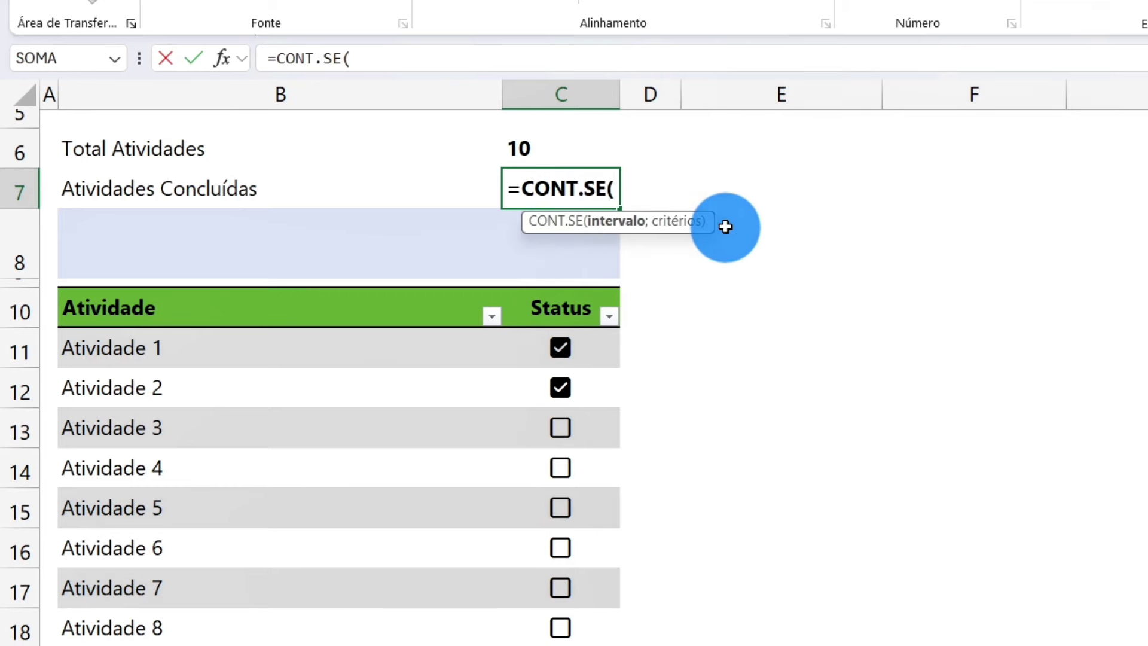
{"action": "left_click", "coordinate": [566, 298]}
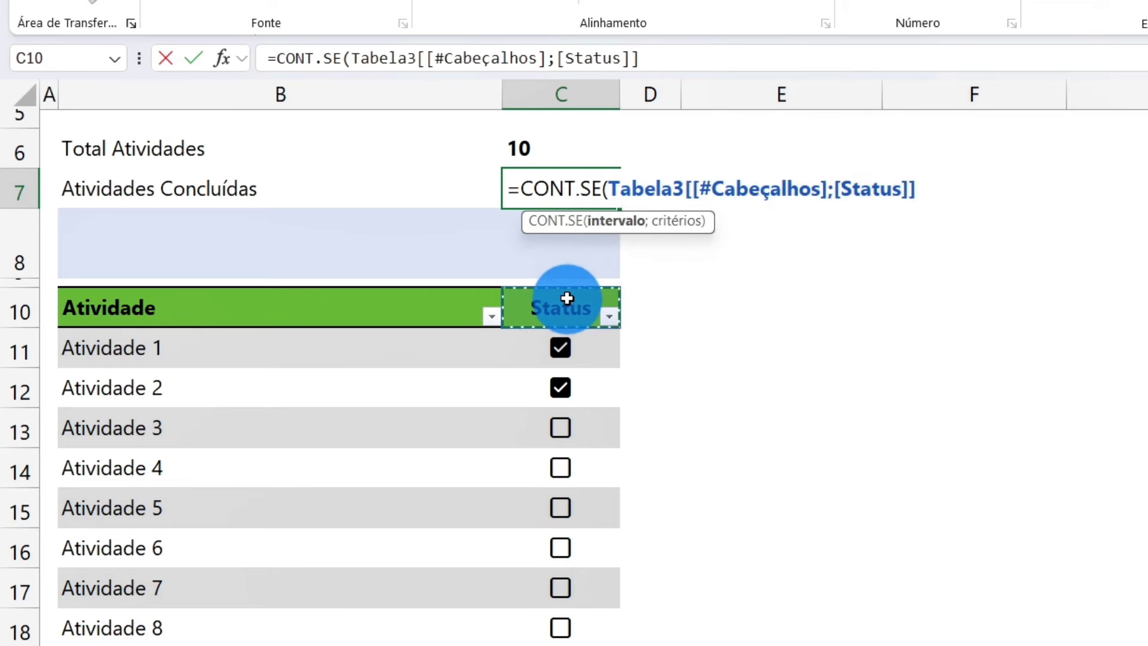
{"action": "left_click", "coordinate": [571, 299]}
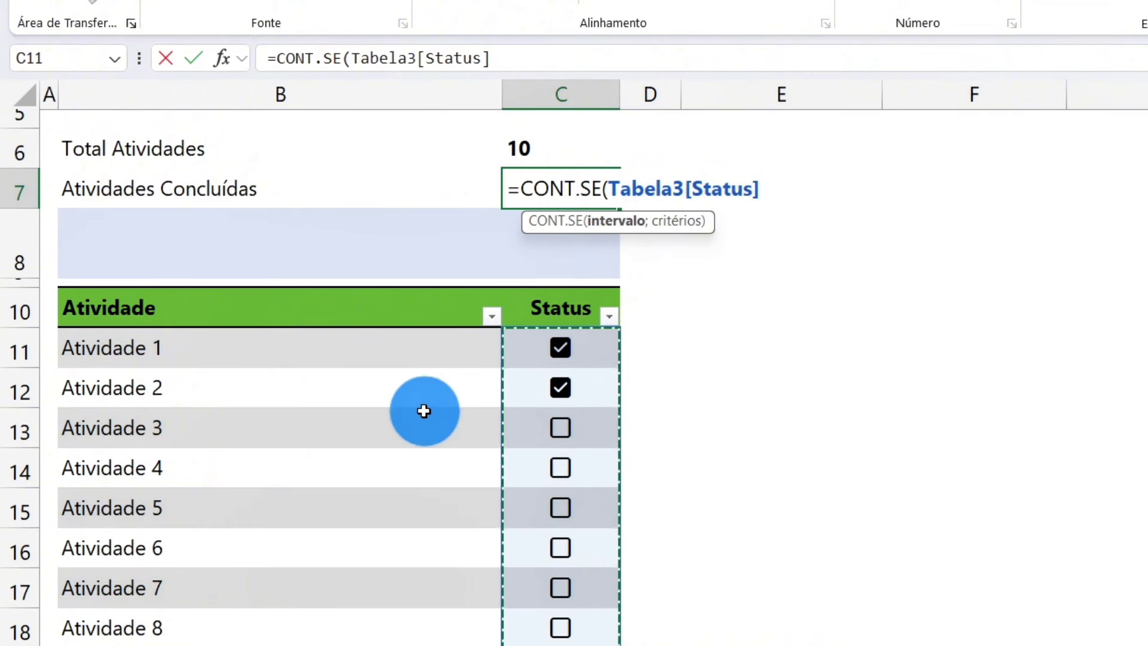
{"action": "type", "text": ";VERD"}
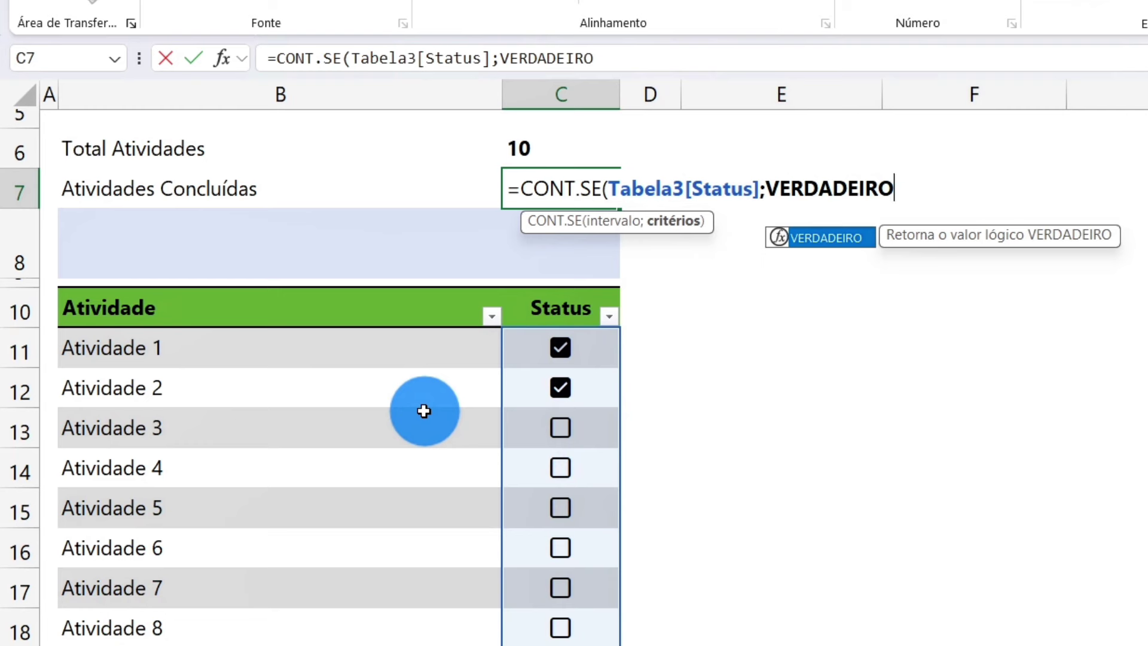
{"action": "type", "text": "ADEIRO)"}
{"action": "key", "text": "Return"}
{"action": "key", "text": "Up"}
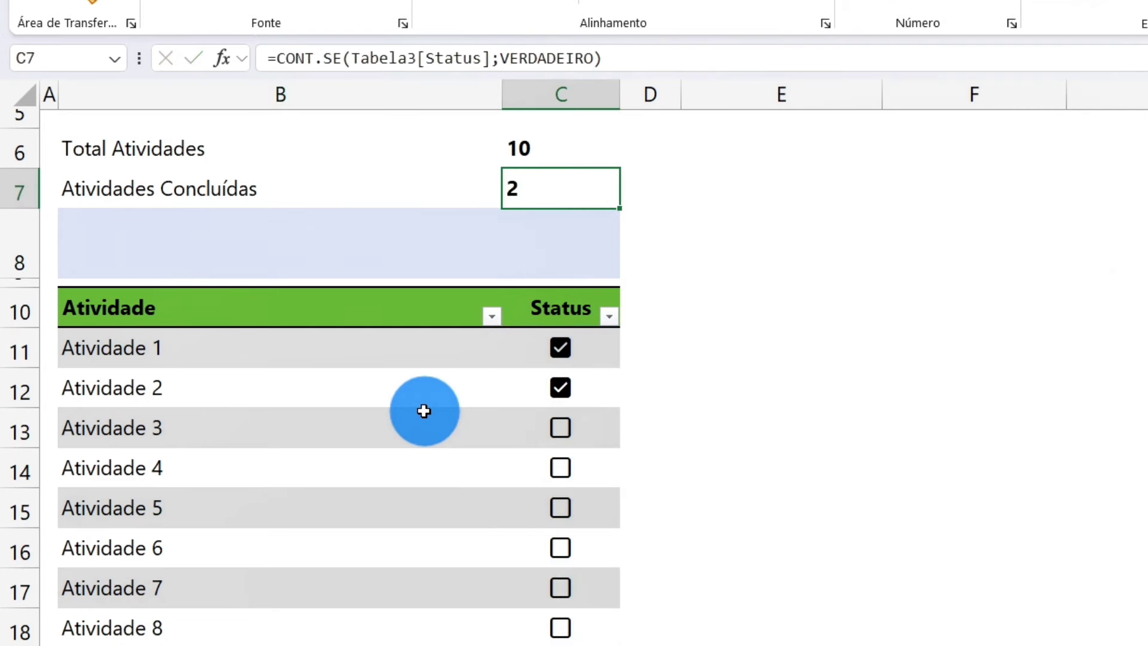
Test the completed-activities count by checking Atividade 3 and Atividade 4, and clear Atividade 3 again.
{"action": "left_click", "coordinate": [561, 427]}
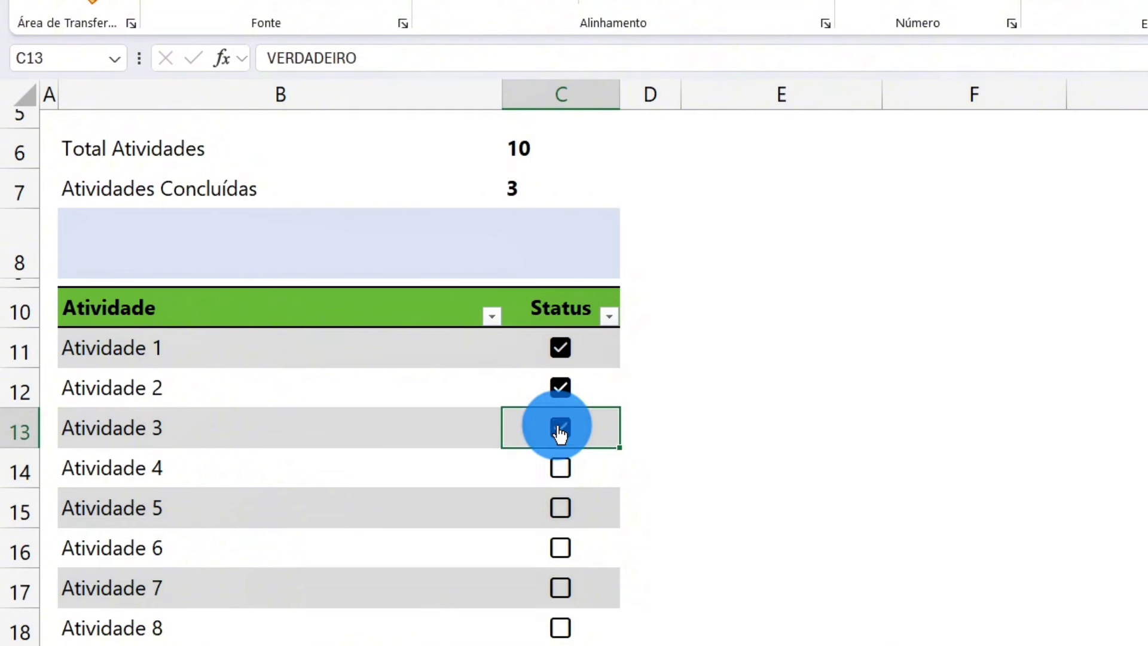
{"action": "left_click", "coordinate": [561, 469]}
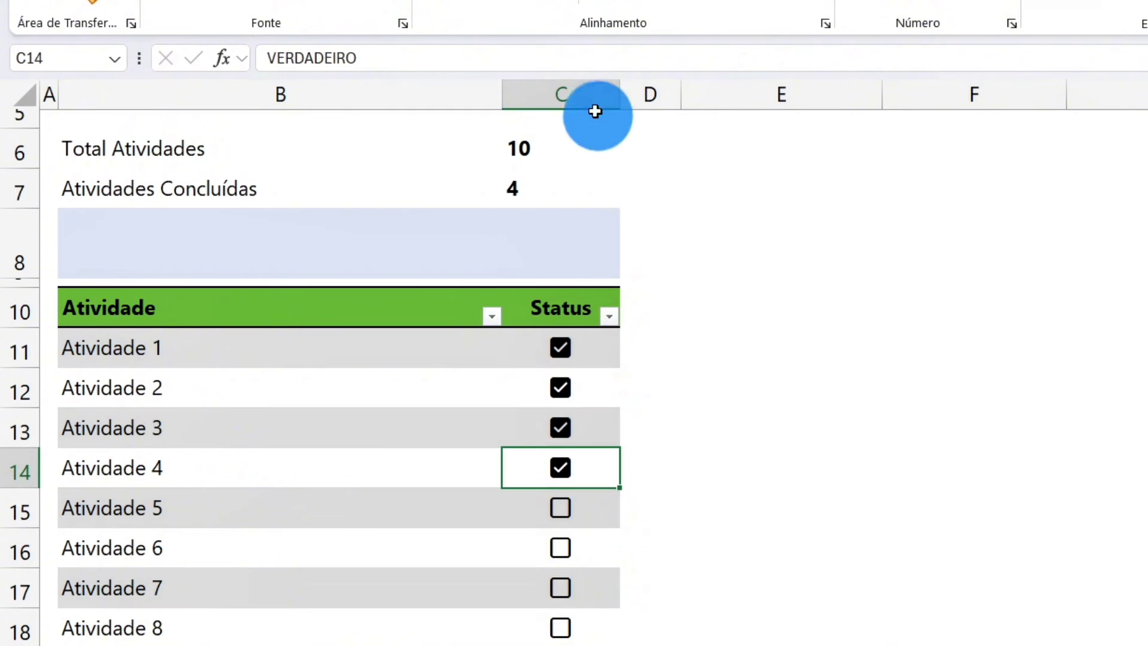
{"action": "left_click", "coordinate": [562, 428]}
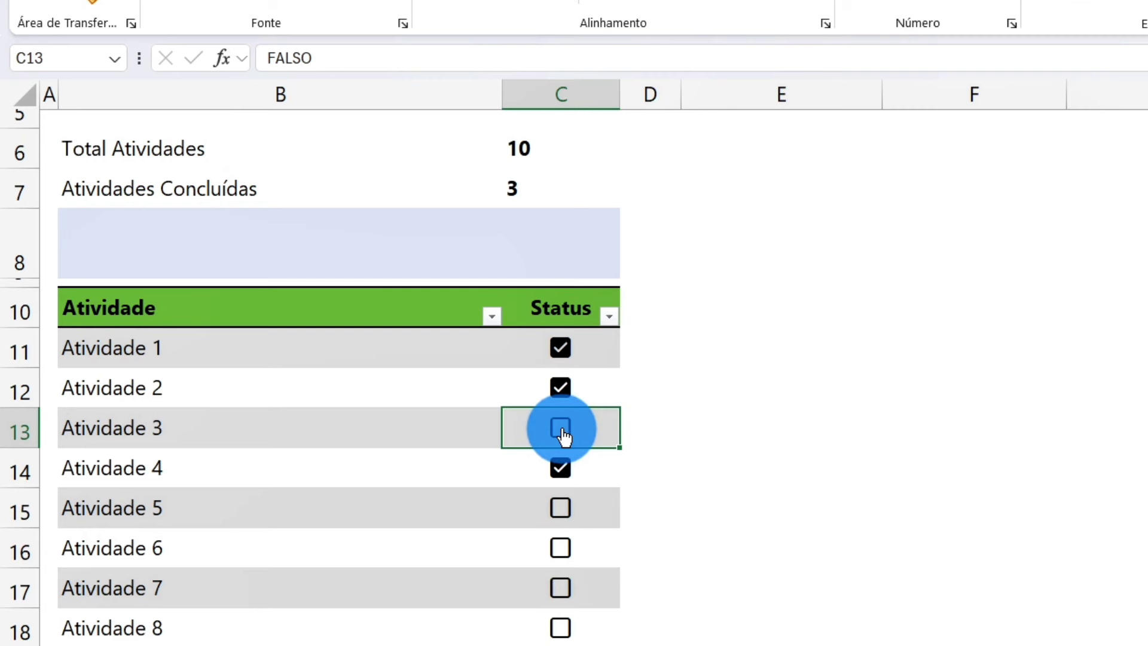
Enter =C7/C6 in the merged cell B8 to calculate the share of completed activities.
{"action": "left_click", "coordinate": [394, 257]}
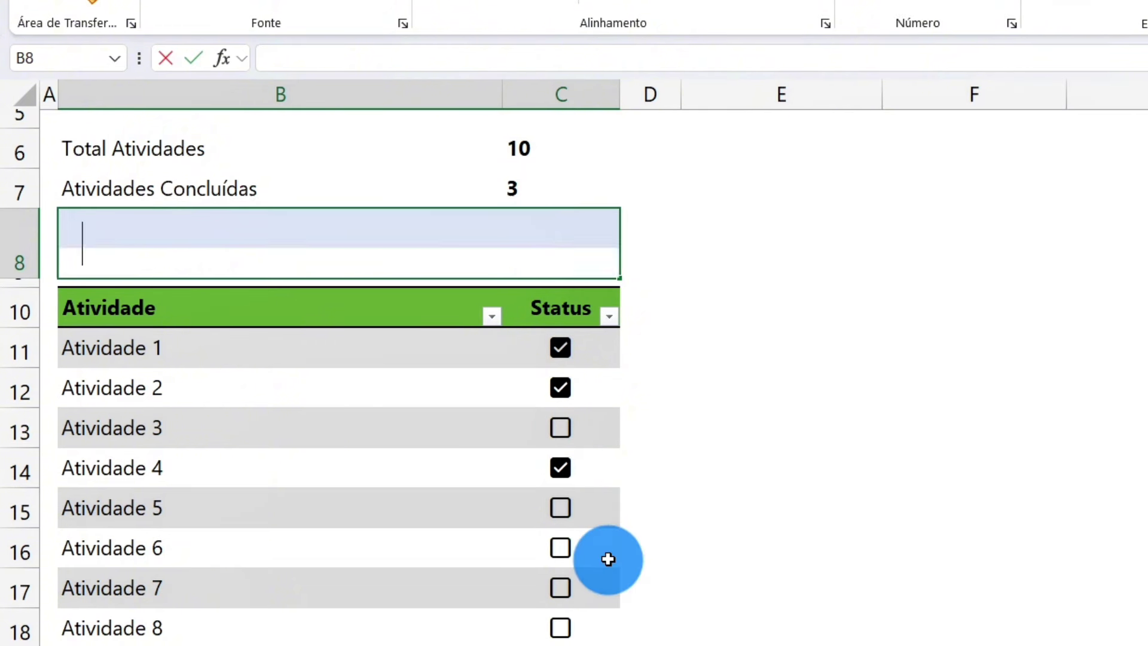
{"action": "type", "text": "="}
{"action": "left_click", "coordinate": [560, 201]}
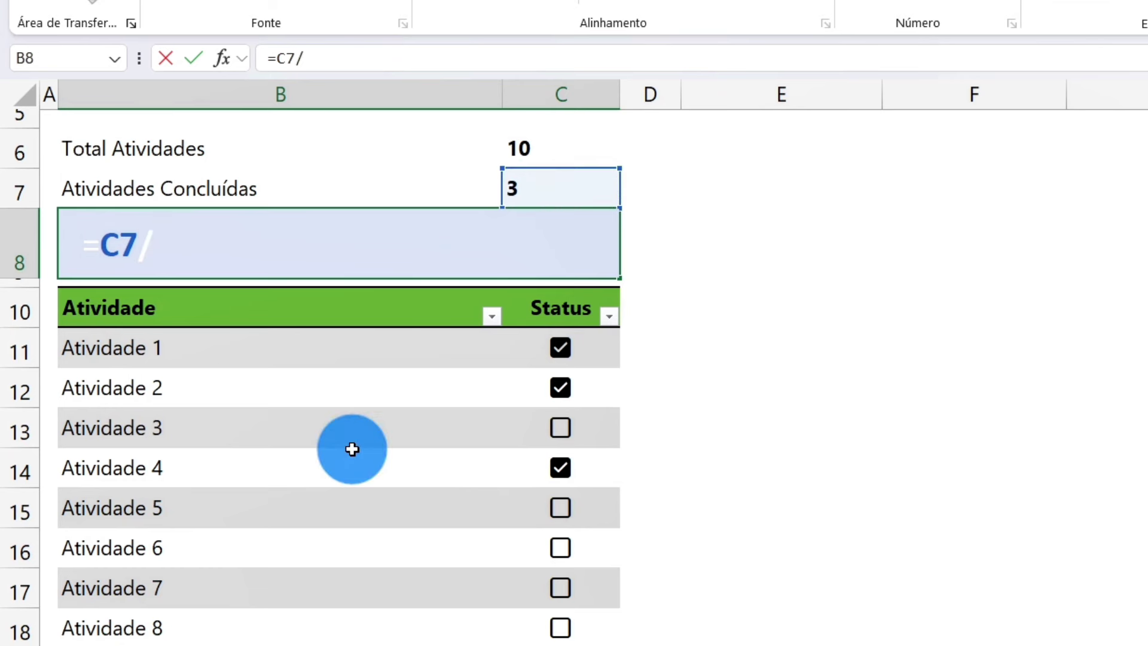
{"action": "type", "text": "/"}
{"action": "left_click", "coordinate": [525, 149]}
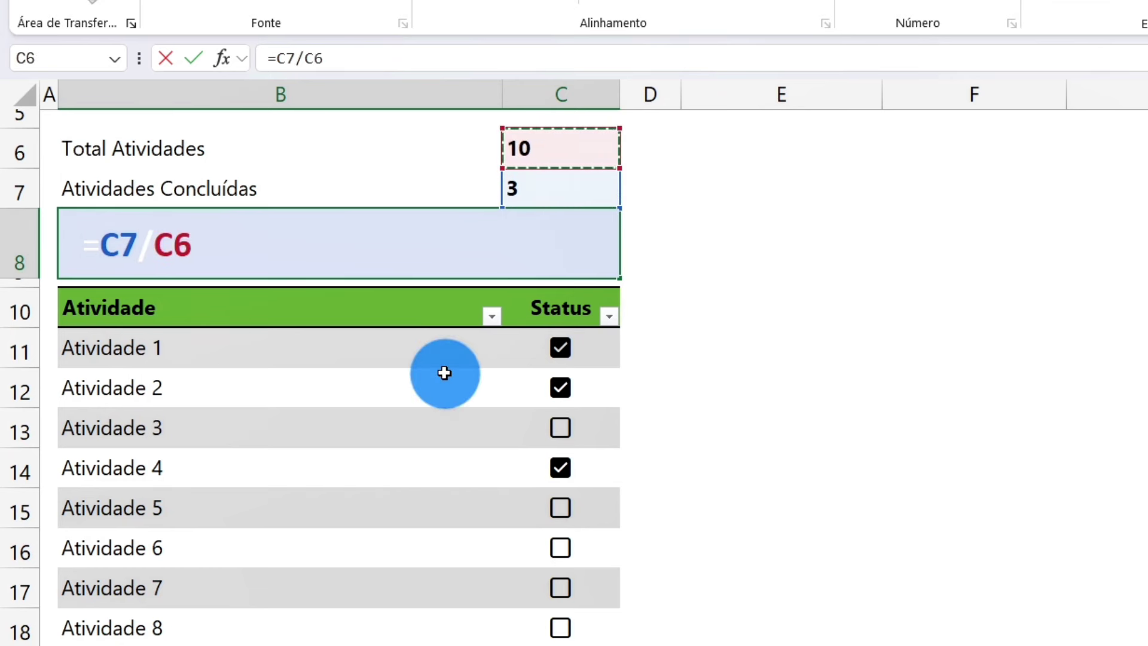
{"action": "key", "text": "ctrl+Return"}
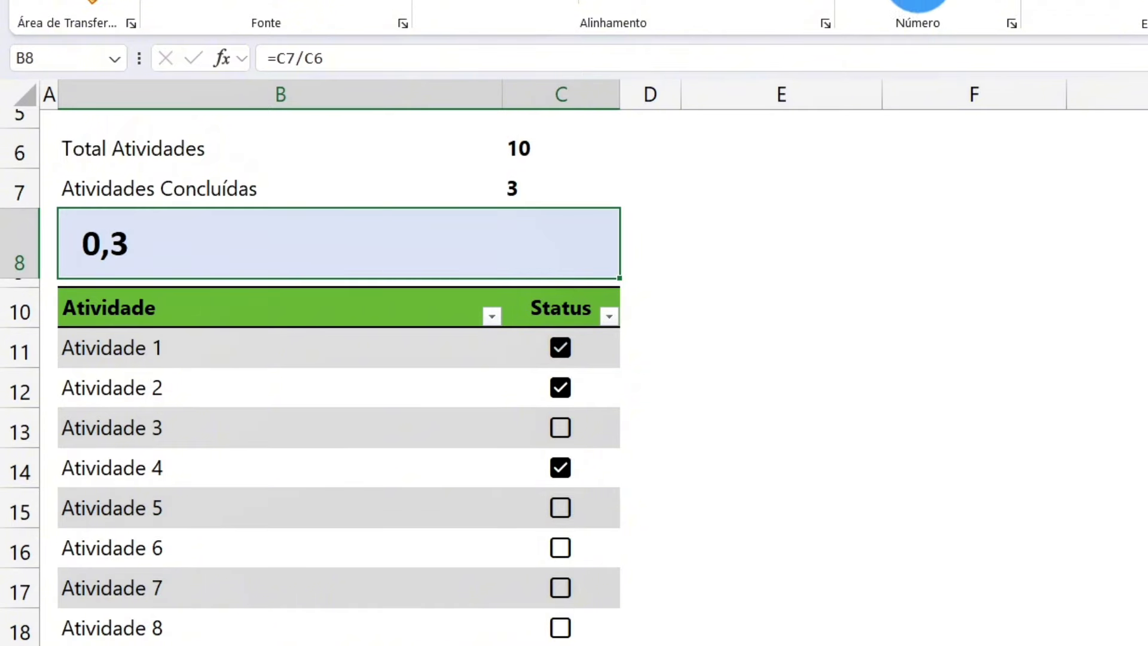
Format the progress value in B8 as a percentage with a white font.
{"action": "left_click", "coordinate": [684, 60]}
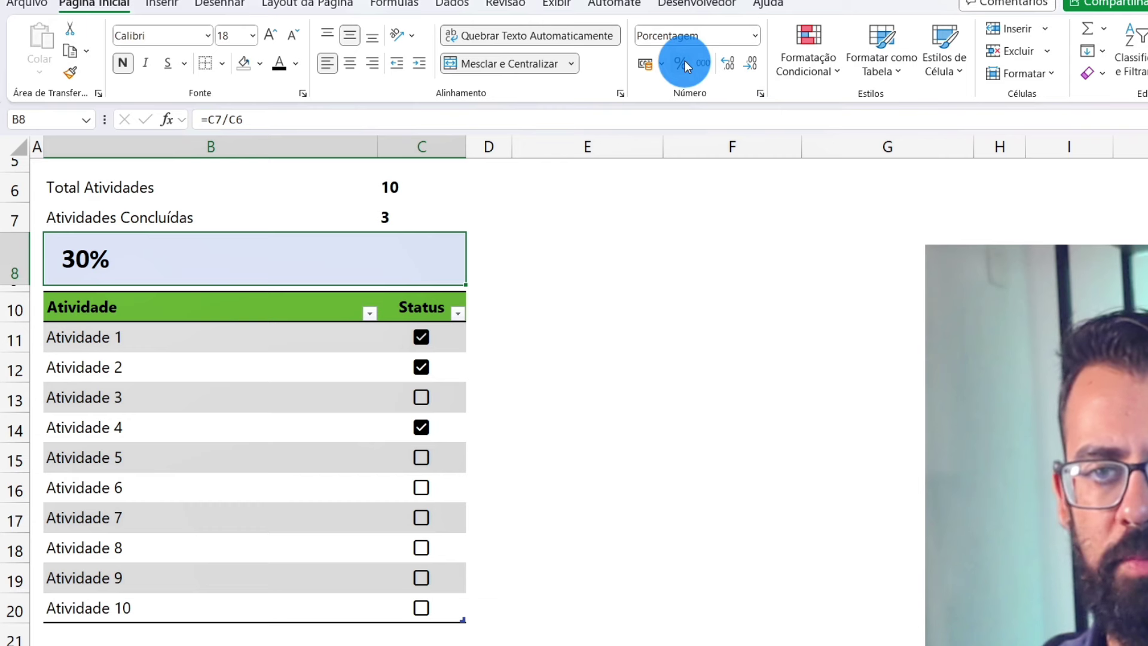
{"action": "left_click", "coordinate": [297, 63]}
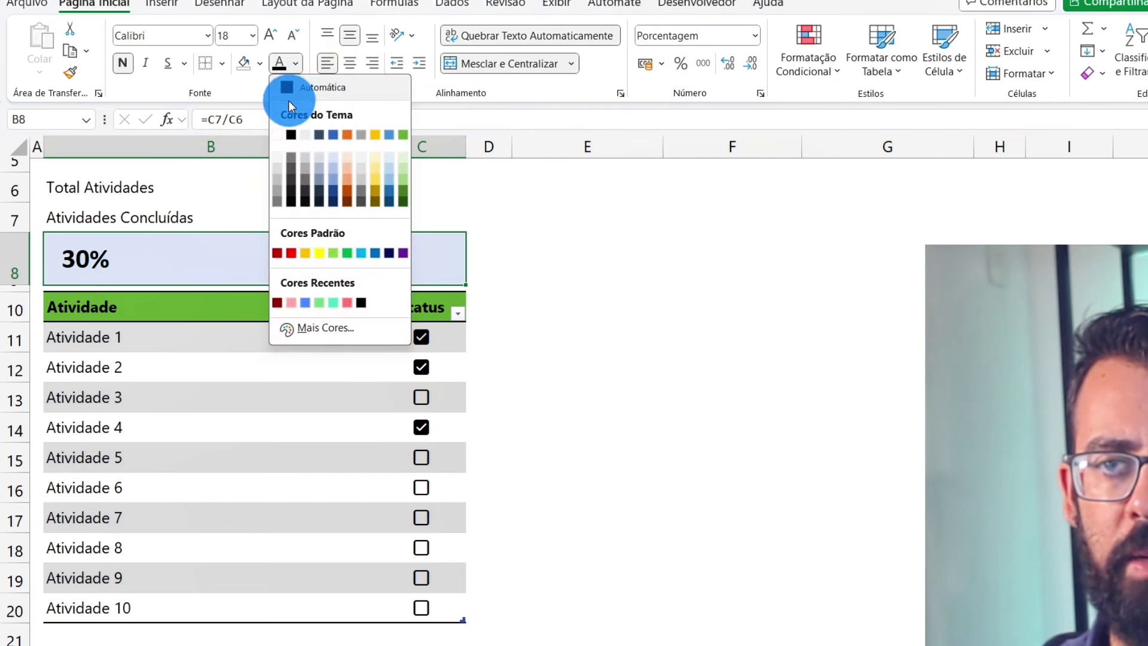
{"action": "left_click", "coordinate": [278, 133]}
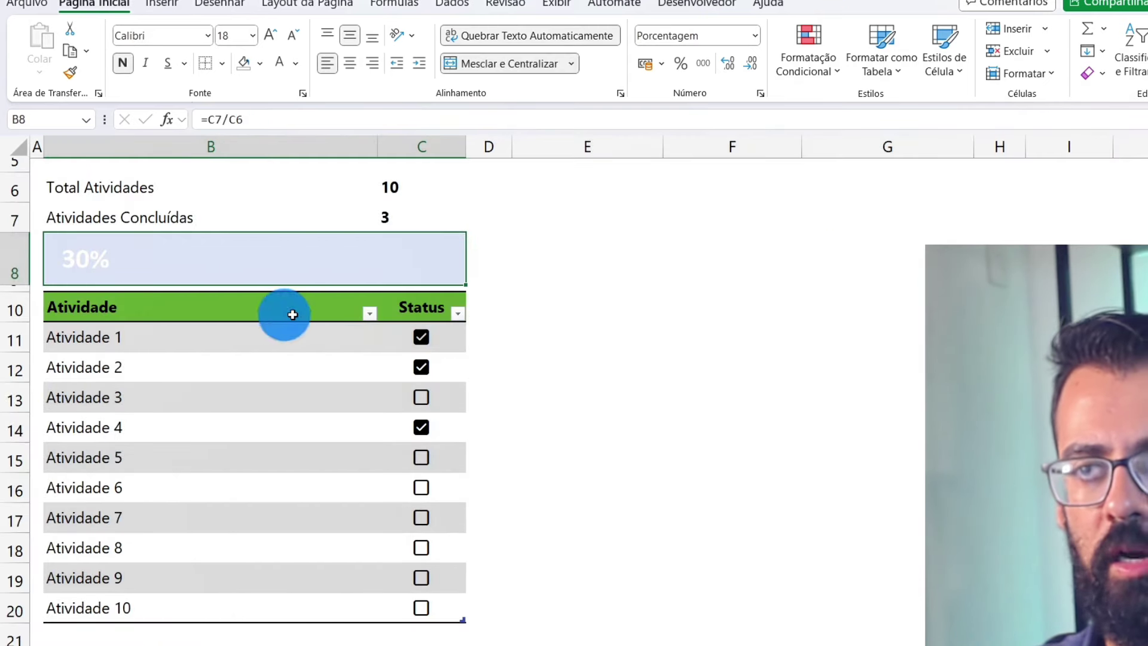
Create a custom data bar rule for the progress cell B8 with Número type limits, minimum 0 and maximum 1.
{"action": "left_click", "coordinate": [817, 52]}
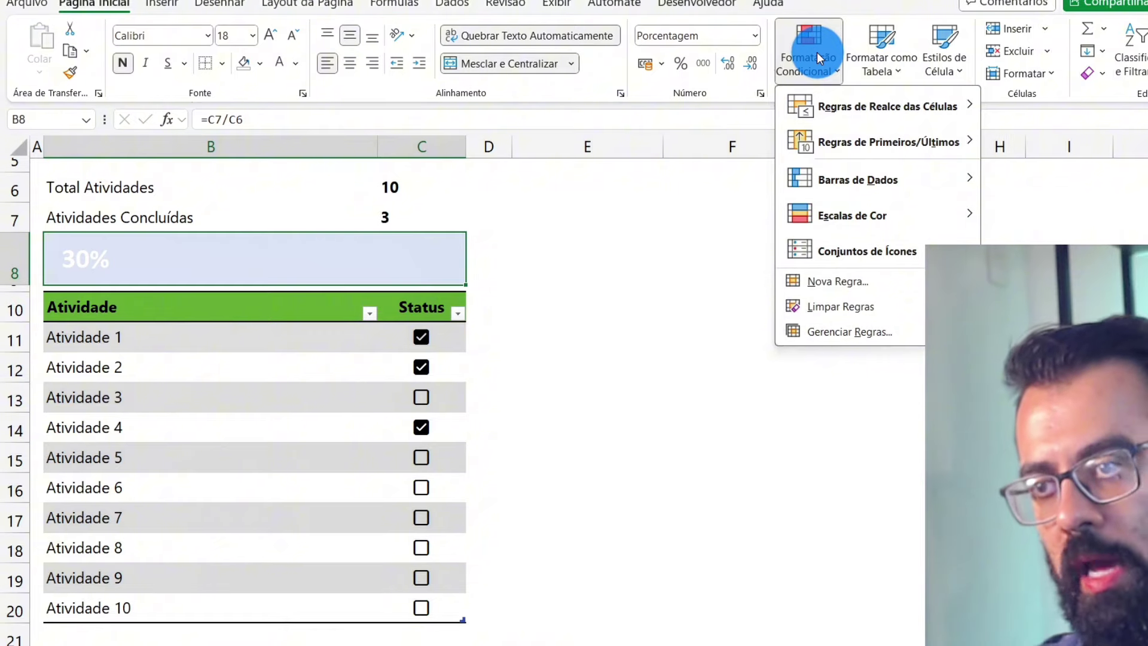
{"action": "left_click", "coordinate": [878, 184]}
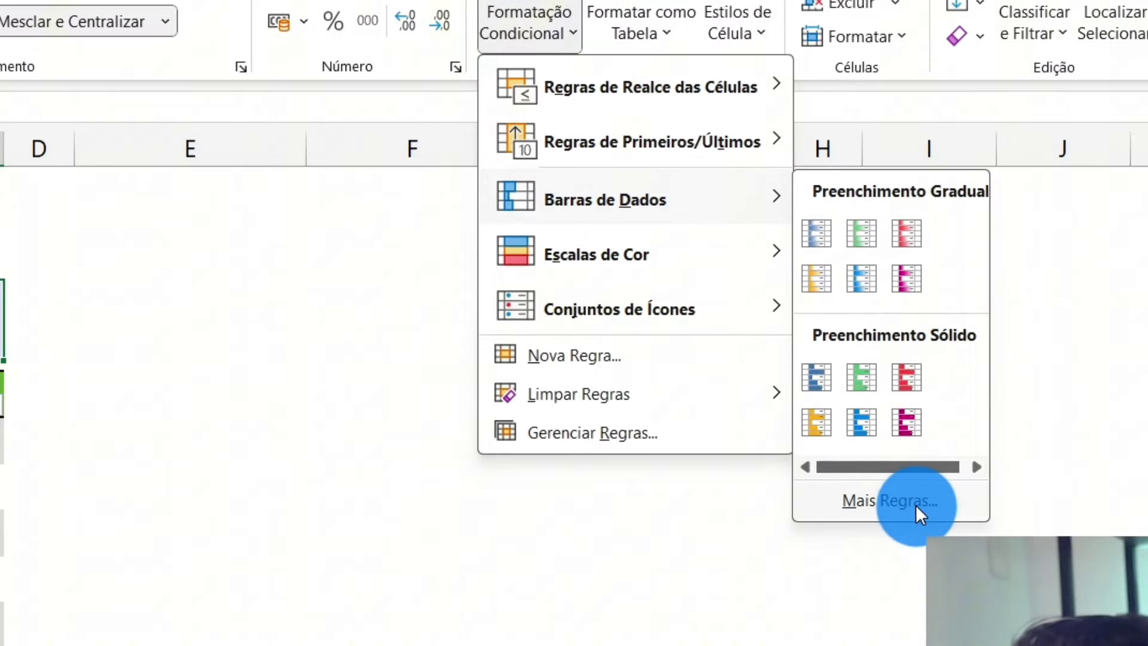
{"action": "left_click", "coordinate": [916, 504]}
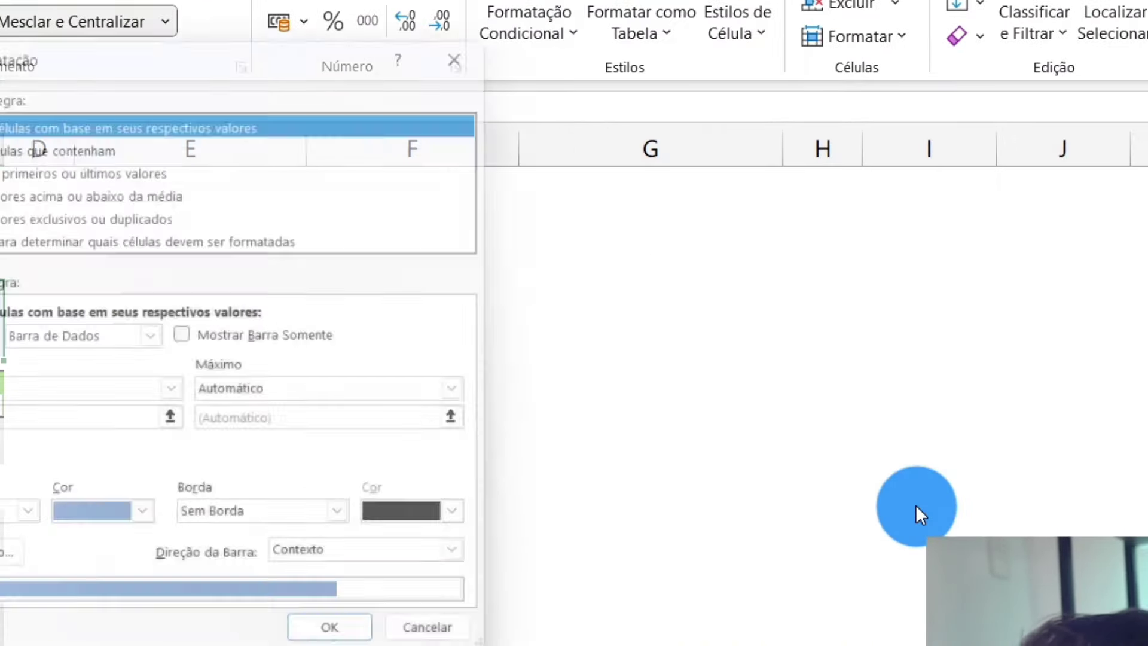
{"action": "left_click_drag", "start_coordinate": [257, 43], "coordinate": [208, 54]}
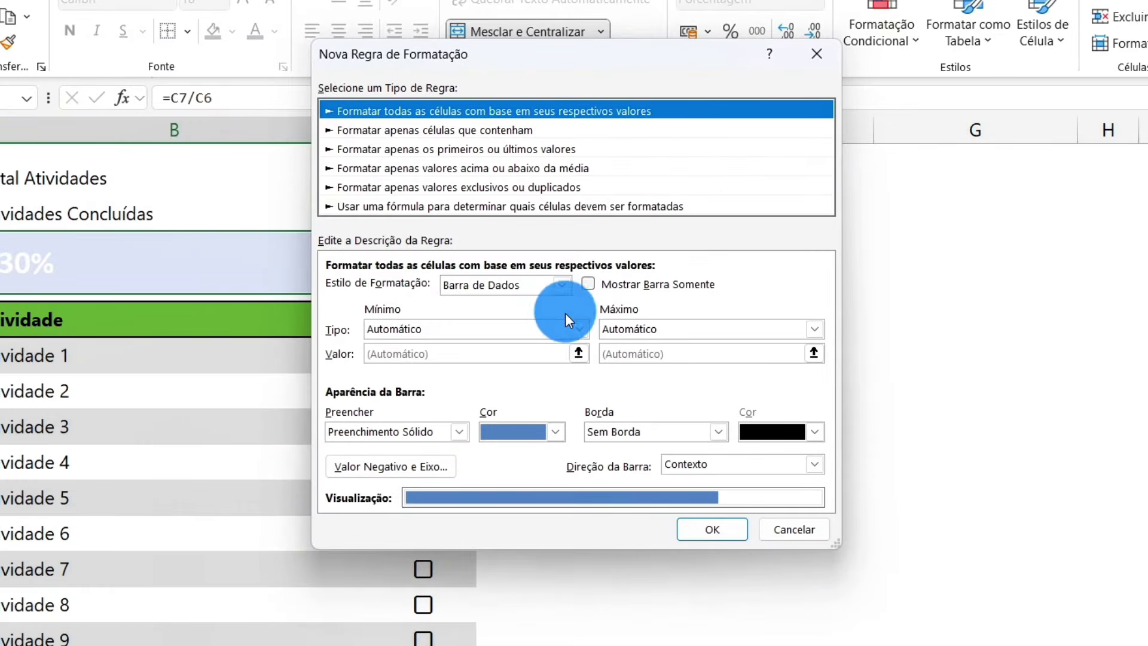
{"action": "left_click", "coordinate": [387, 332]}
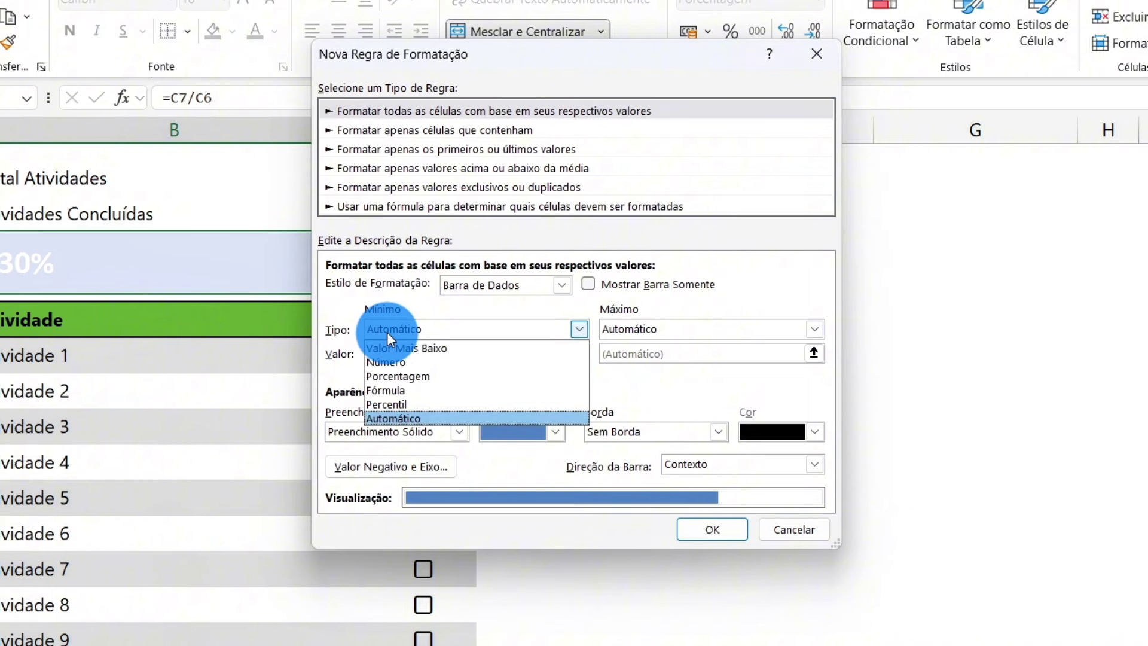
{"action": "left_click", "coordinate": [388, 361]}
{"action": "left_click", "coordinate": [662, 330]}
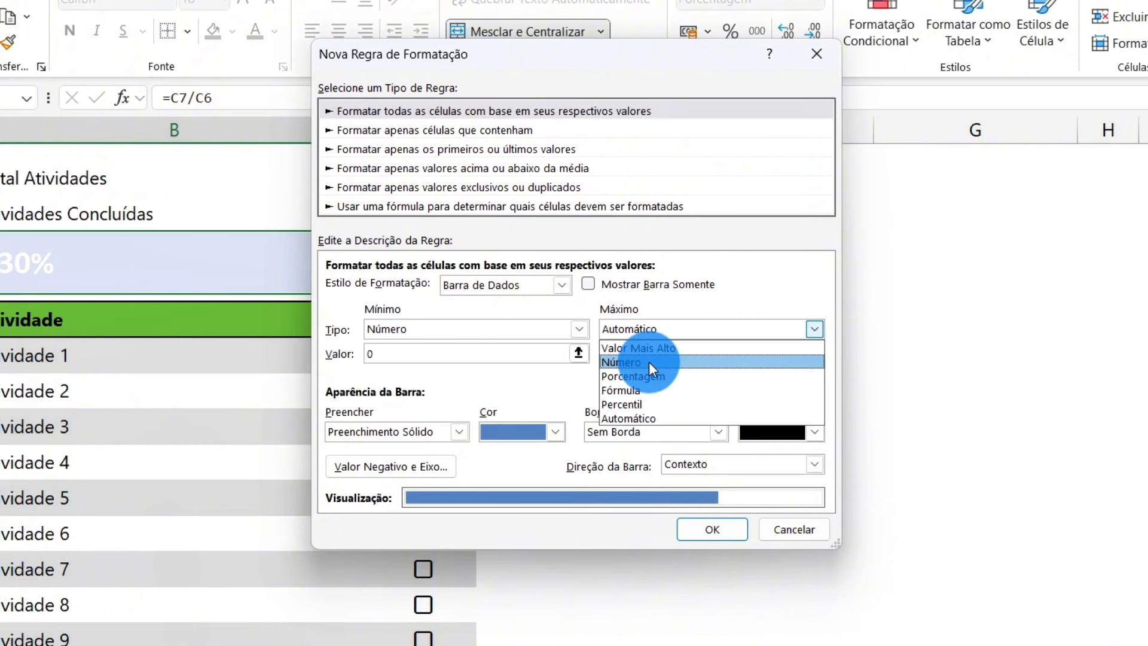
{"action": "left_click", "coordinate": [648, 361]}
{"action": "left_click", "coordinate": [358, 357]}
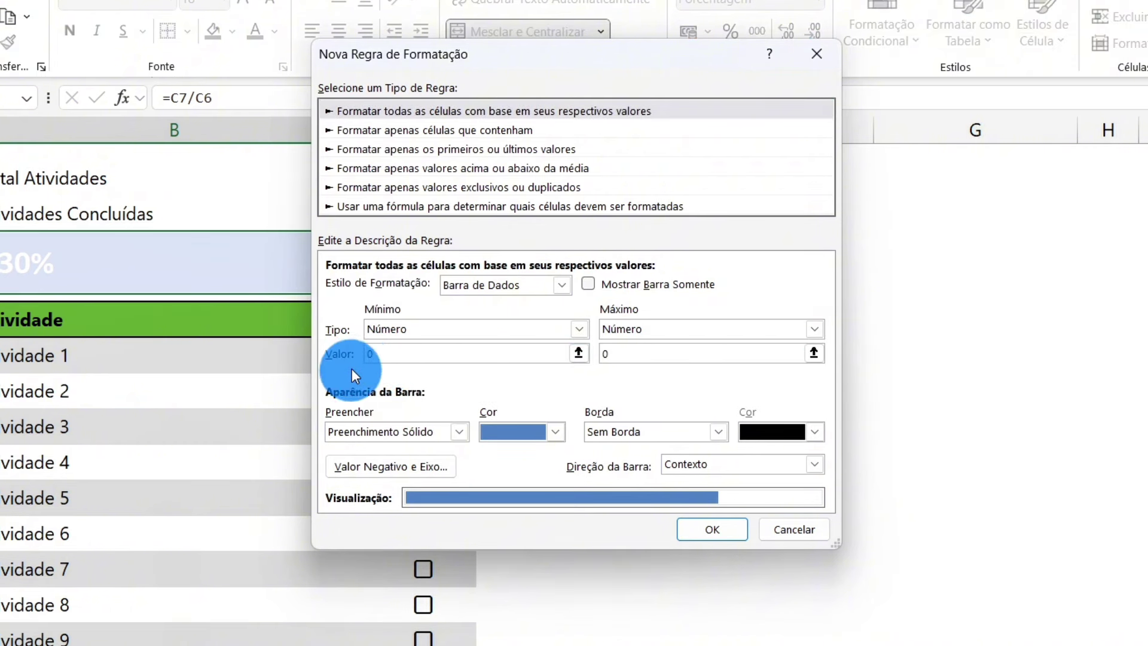
{"action": "left_click", "coordinate": [615, 357]}
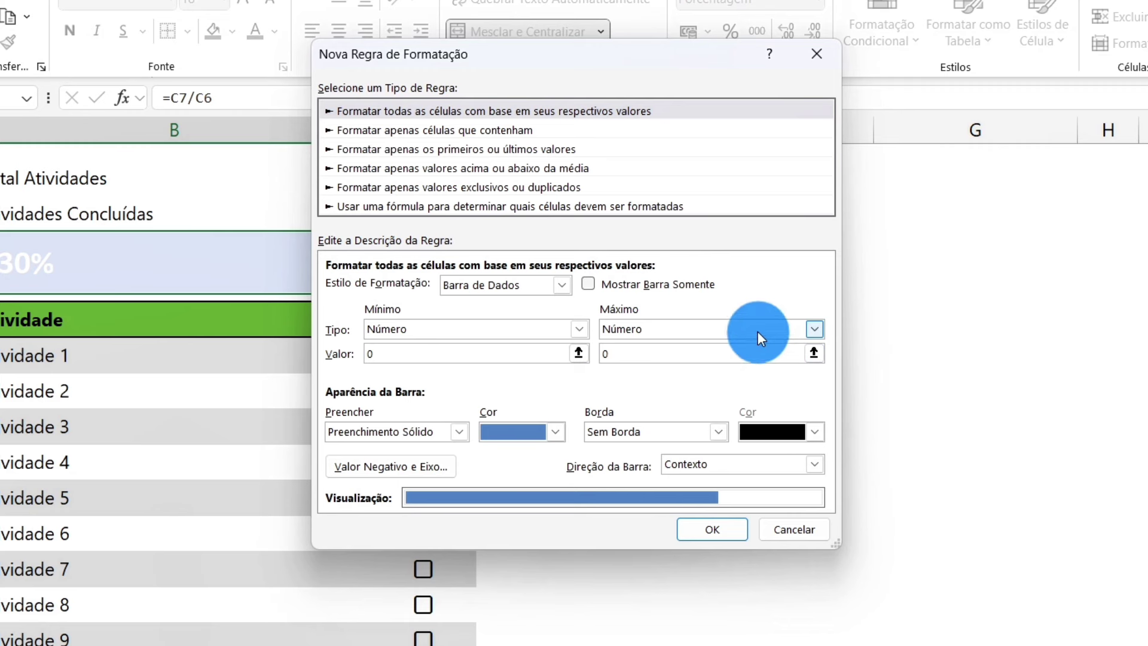
{"action": "key", "text": "BackSpace"}
{"action": "type", "text": "1"}
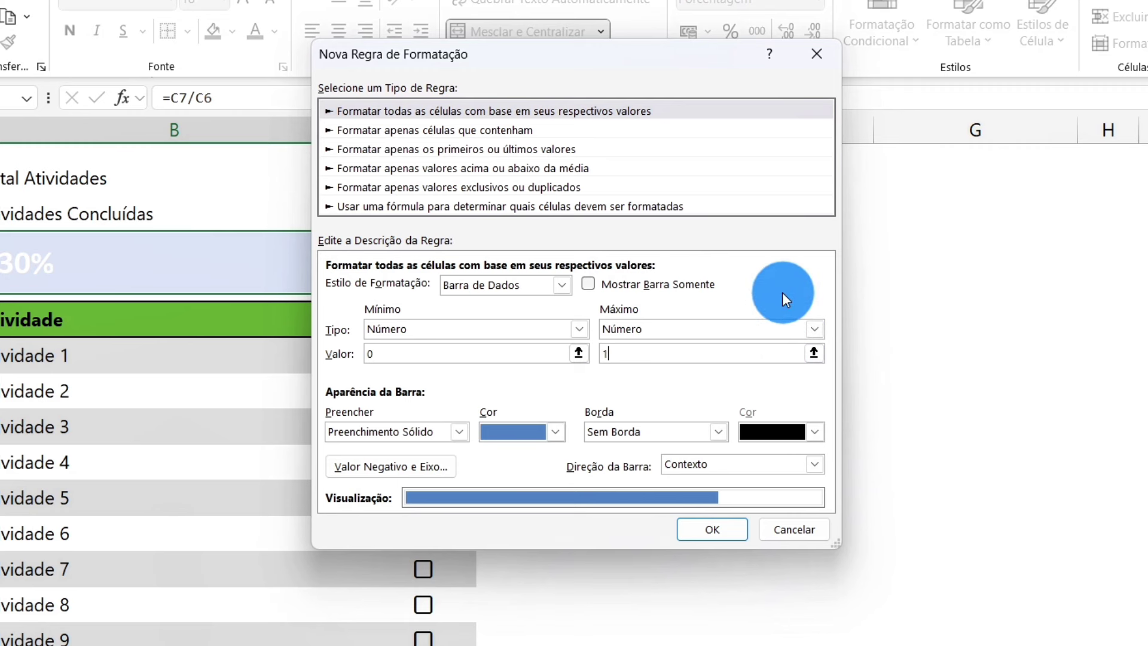
Give the data bar a dark blue colour with gradient fill (Preenchimento Gradual) and apply the rule.
{"action": "left_click", "coordinate": [555, 428]}
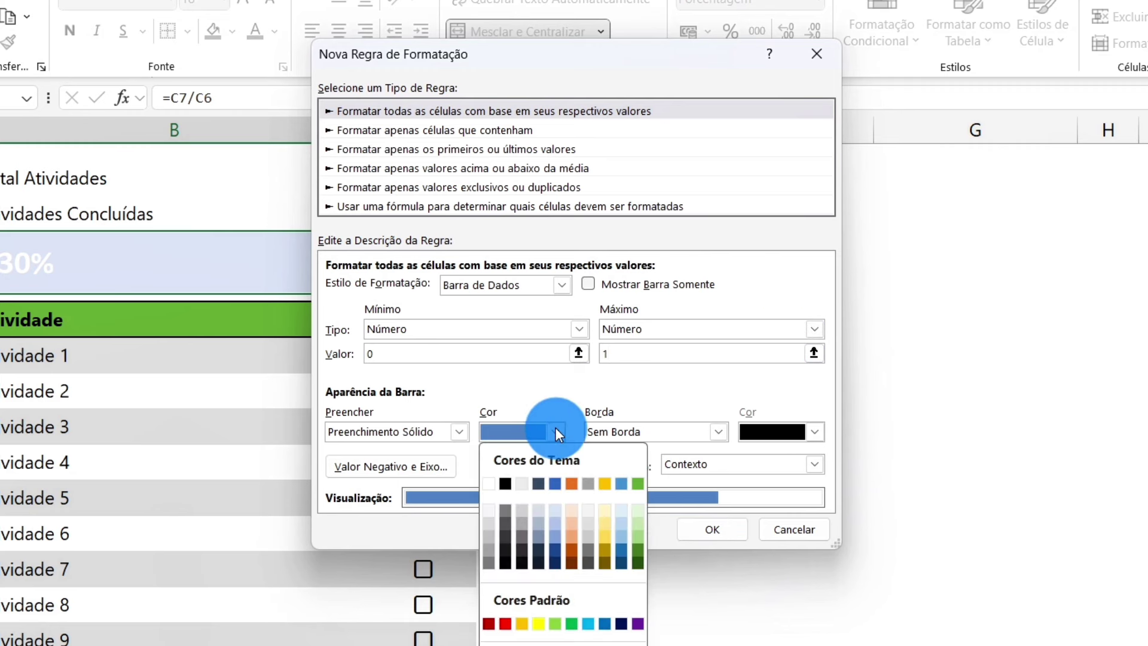
{"action": "left_click", "coordinate": [621, 624]}
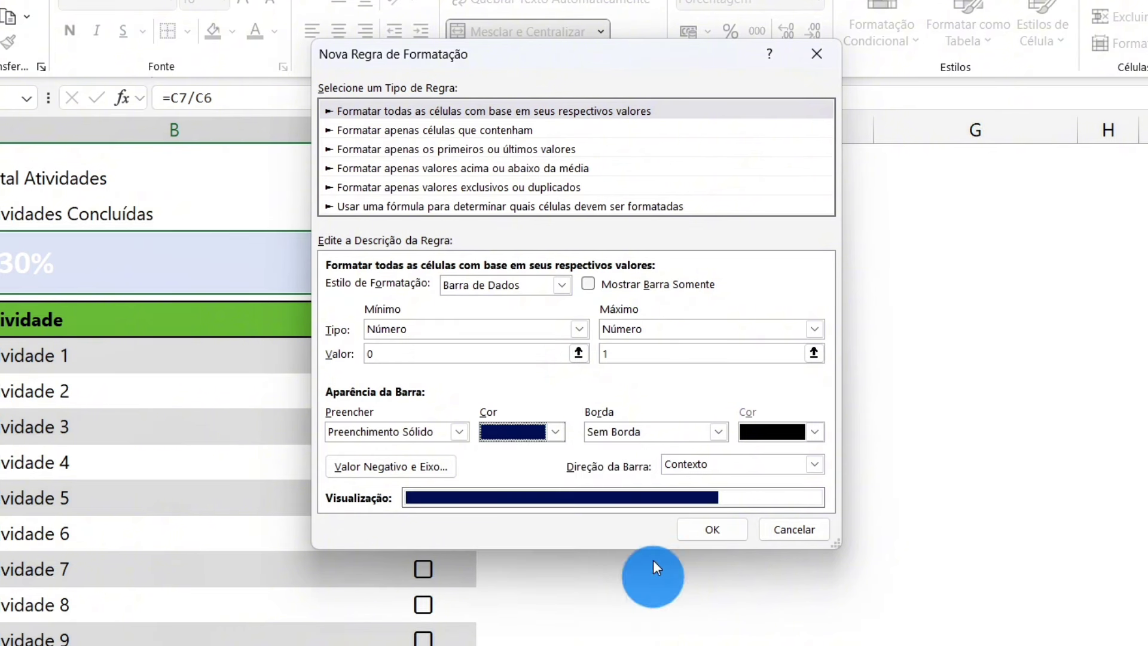
{"action": "left_click", "coordinate": [456, 432]}
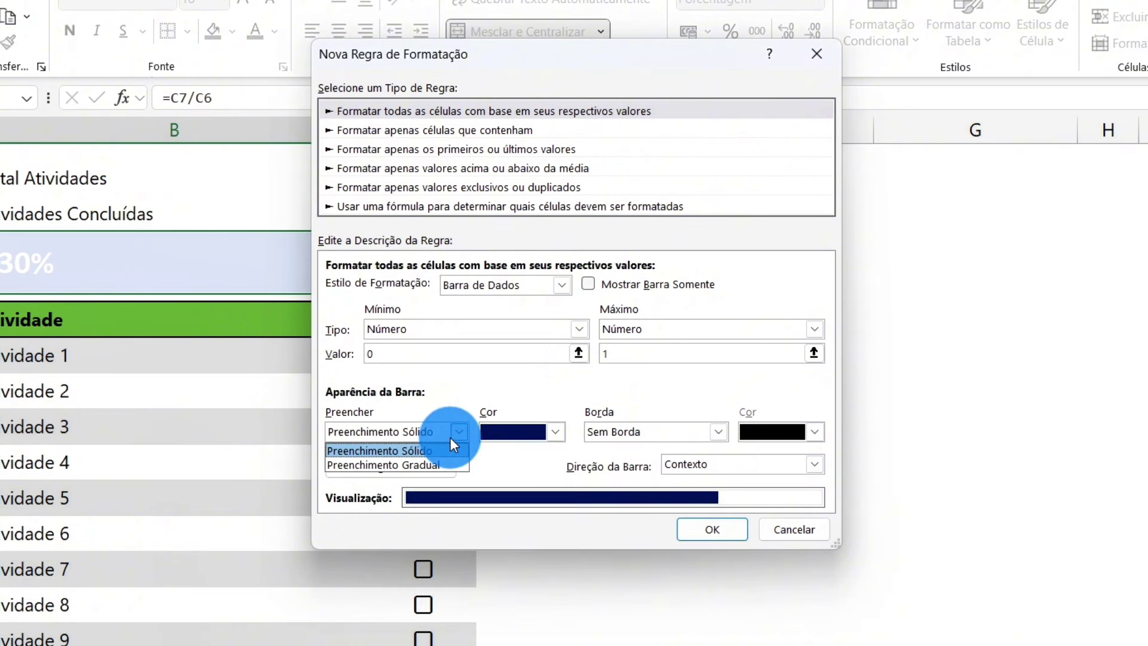
{"action": "left_click", "coordinate": [438, 464]}
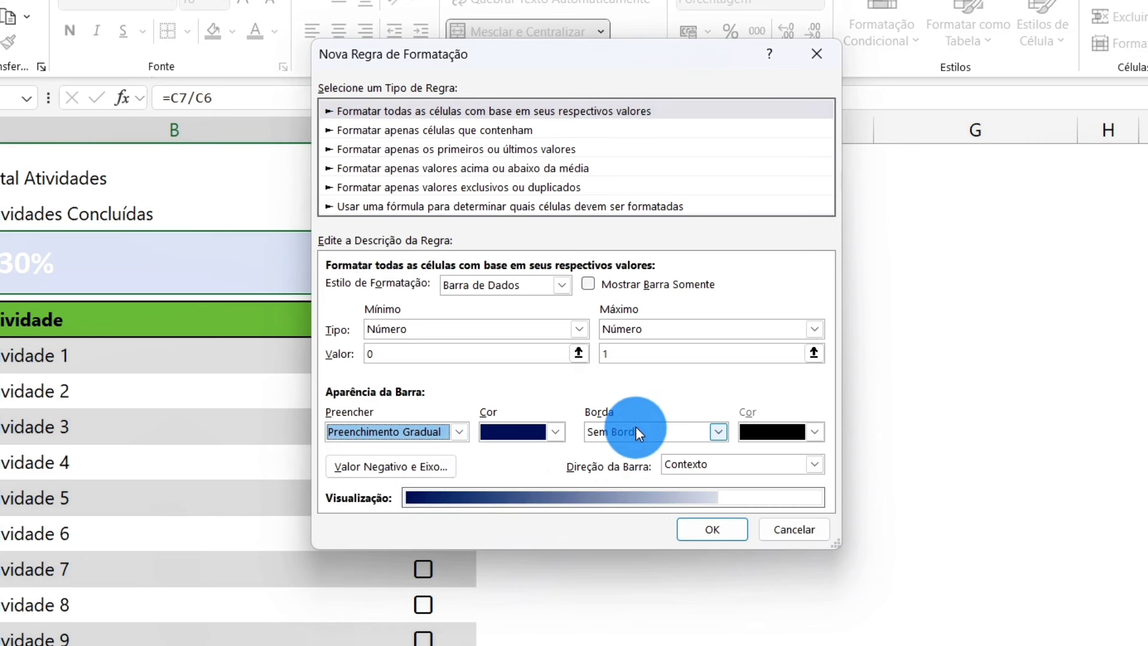
{"action": "left_click", "coordinate": [713, 528]}
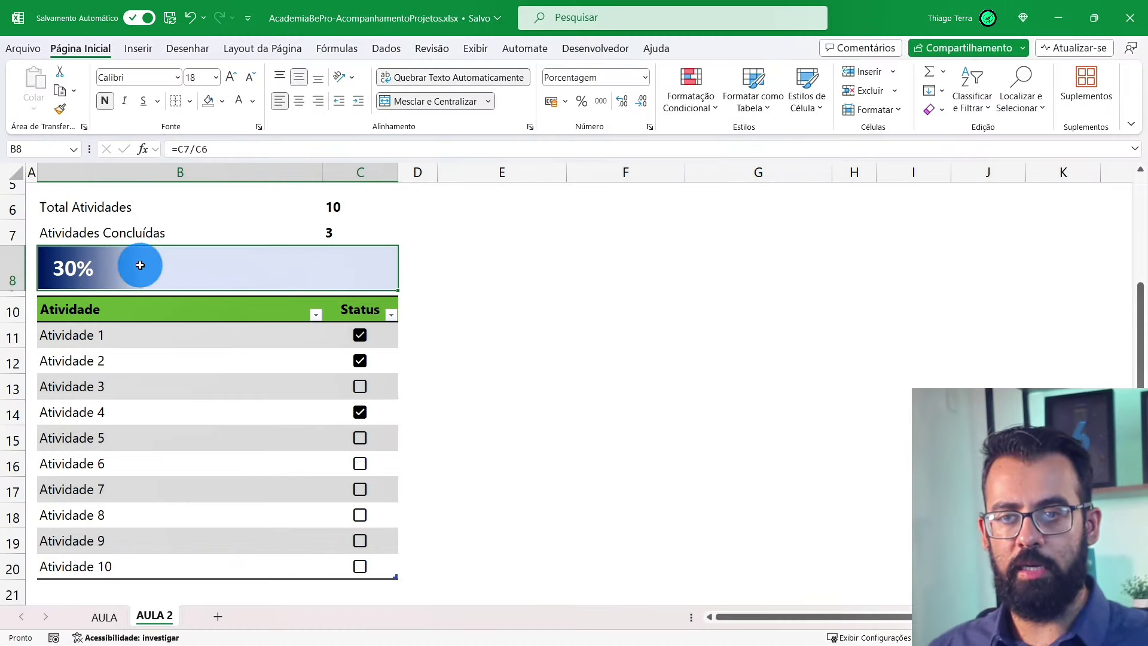
Test the progress bar by checking Atividade 3, 5, 6, 7 and 8 as completed.
{"action": "left_click", "coordinate": [360, 387]}
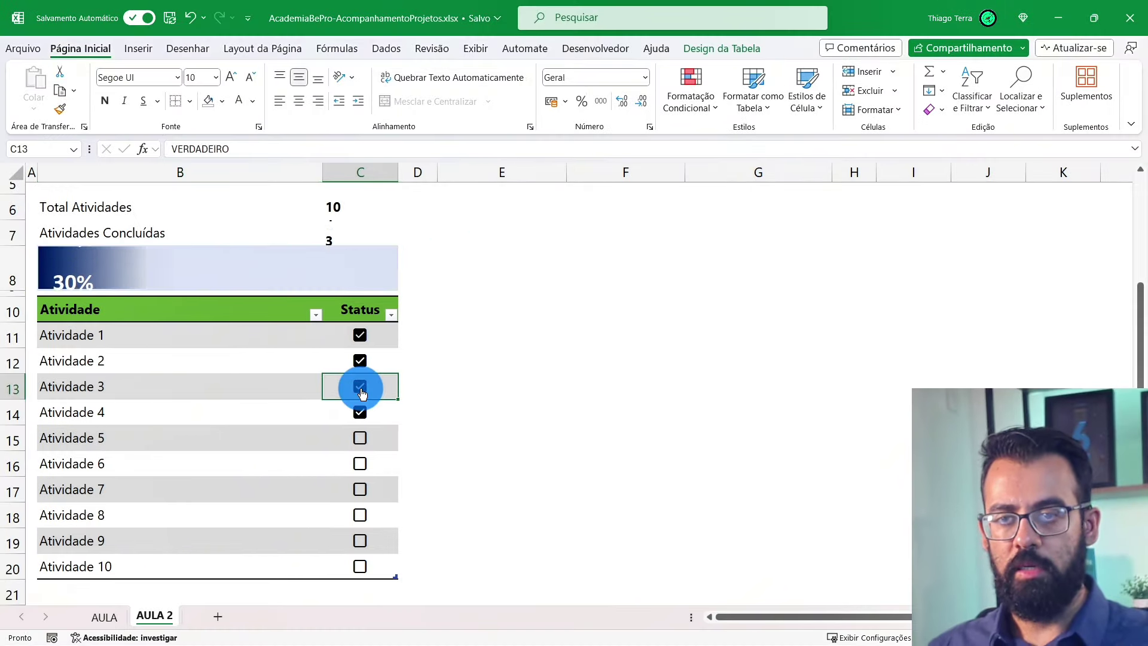
{"action": "left_click", "coordinate": [360, 439]}
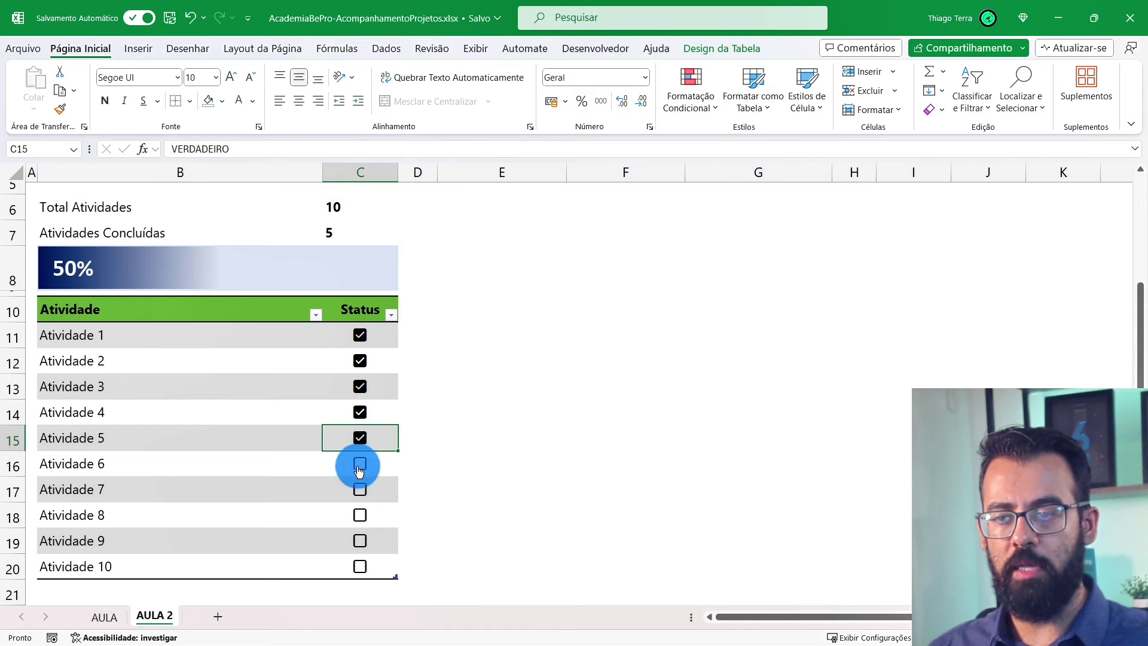
{"action": "left_click", "coordinate": [360, 464]}
{"action": "left_click", "coordinate": [359, 489]}
{"action": "left_click", "coordinate": [359, 515]}
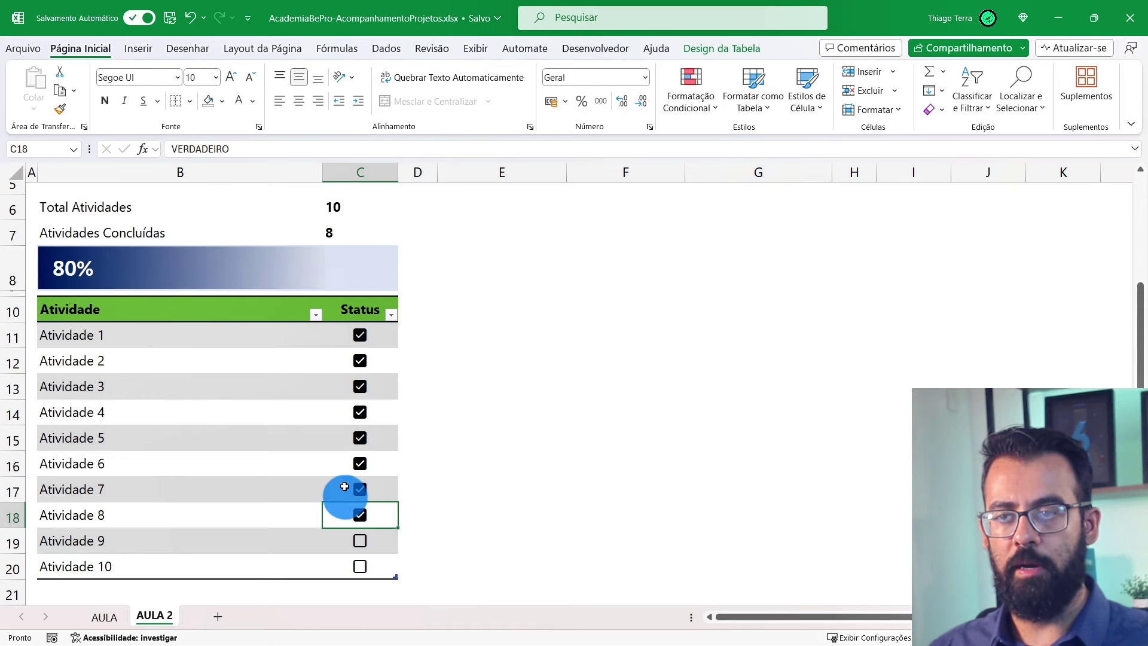
{"action": "left_click", "coordinate": [251, 439]}
Hide rows 6 and 7, which hold the Total Atividades and Atividades Concluídas counts.
{"action": "scroll", "coordinate": [203, 410], "scroll_direction": "up", "scroll_amount": 1}
{"action": "left_click_drag", "start_coordinate": [110, 282], "coordinate": [360, 299]}
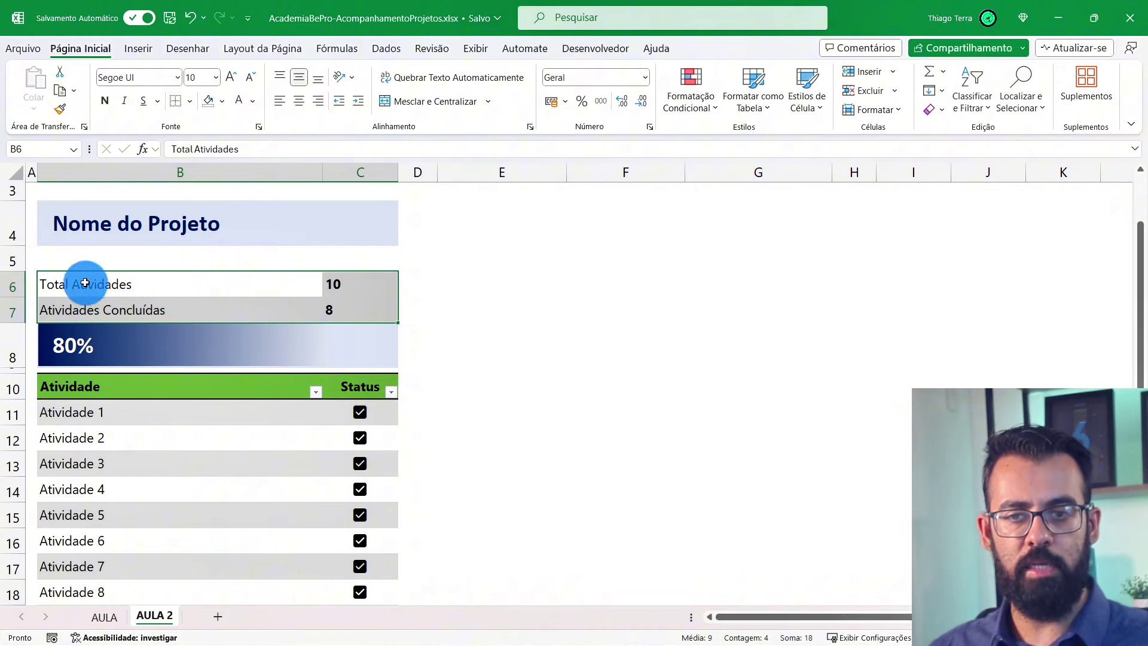
{"action": "left_click_drag", "start_coordinate": [12, 284], "coordinate": [15, 301]}
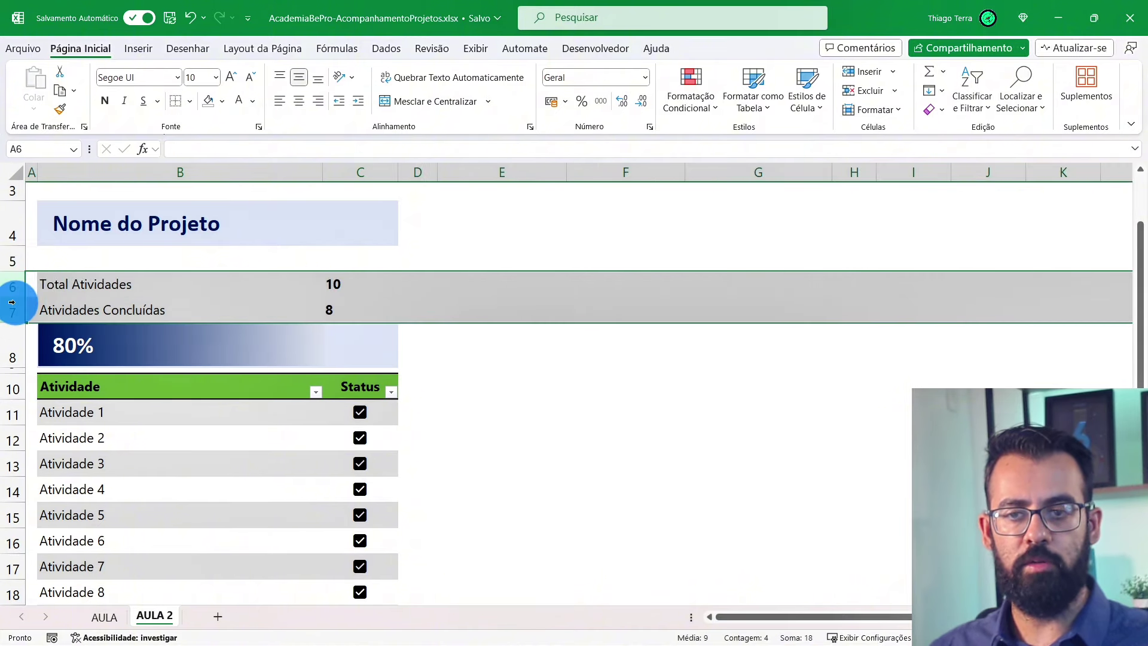
{"action": "right_click", "coordinate": [13, 302]}
{"action": "left_click", "coordinate": [84, 545]}
{"action": "left_click", "coordinate": [251, 422]}
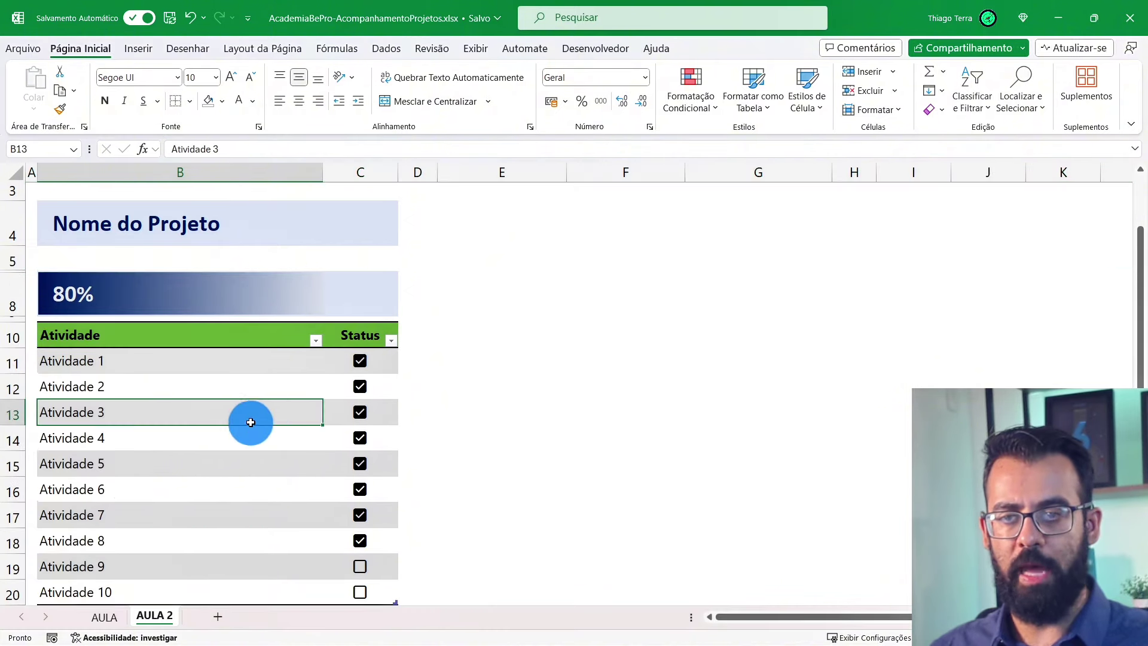
Switch the ribbon display to full-screen mode and bring the project name and progress bar into view.
{"action": "scroll", "coordinate": [264, 415], "scroll_direction": "down", "scroll_amount": 1}
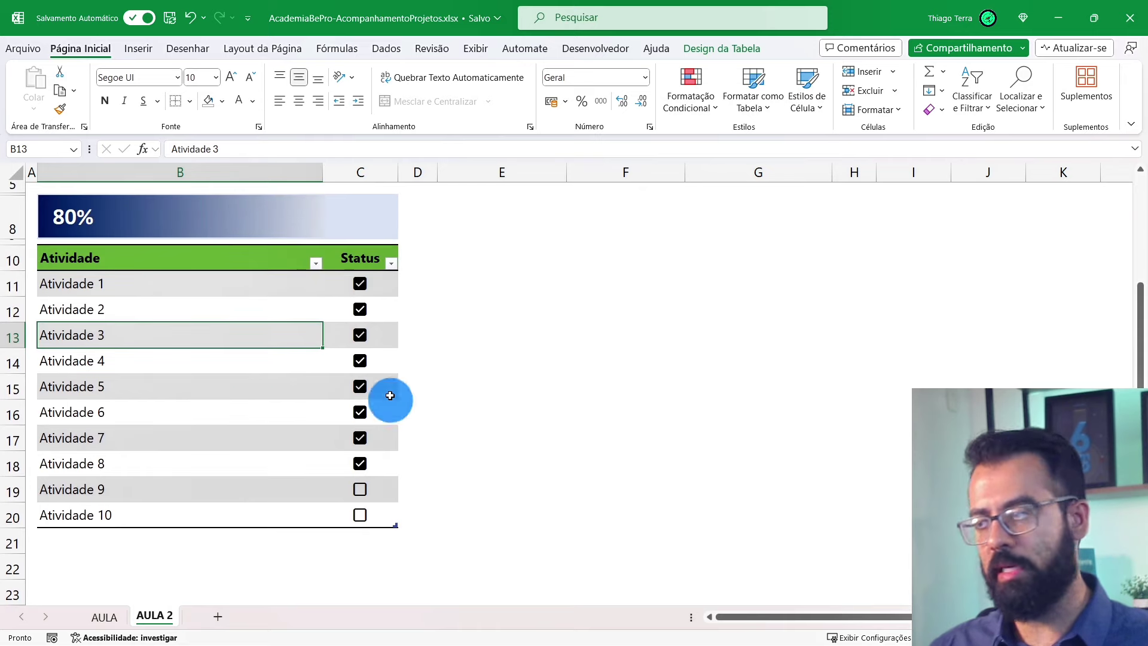
{"action": "left_click", "coordinate": [1139, 139]}
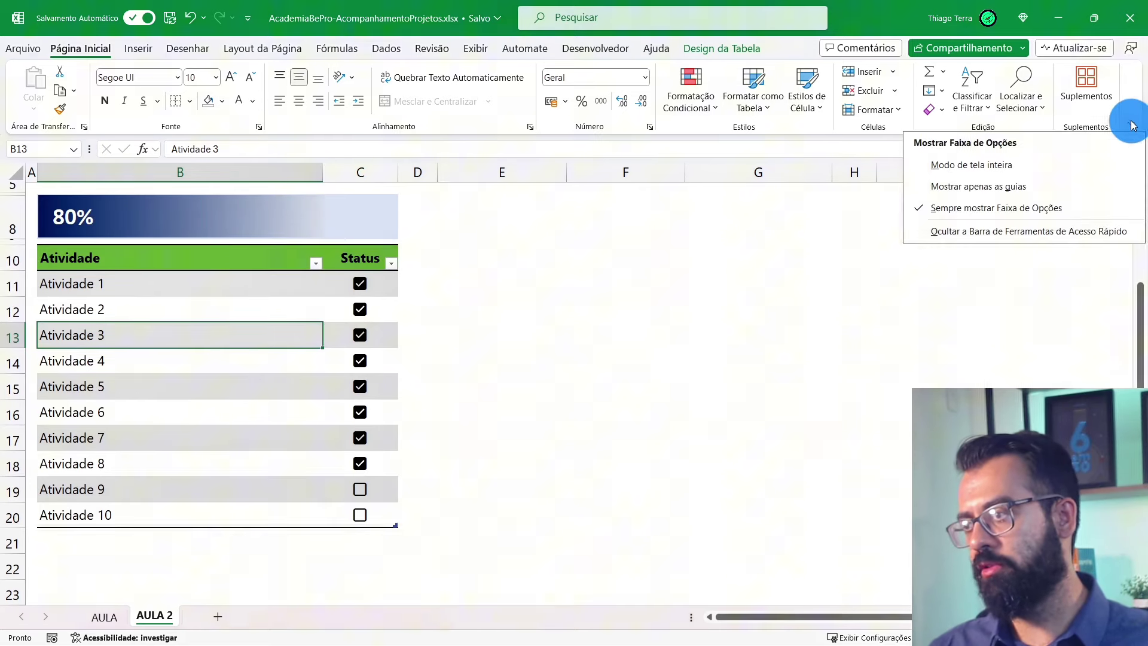
{"action": "left_click", "coordinate": [1043, 161]}
{"action": "scroll", "coordinate": [176, 369], "scroll_direction": "up", "scroll_amount": 1}
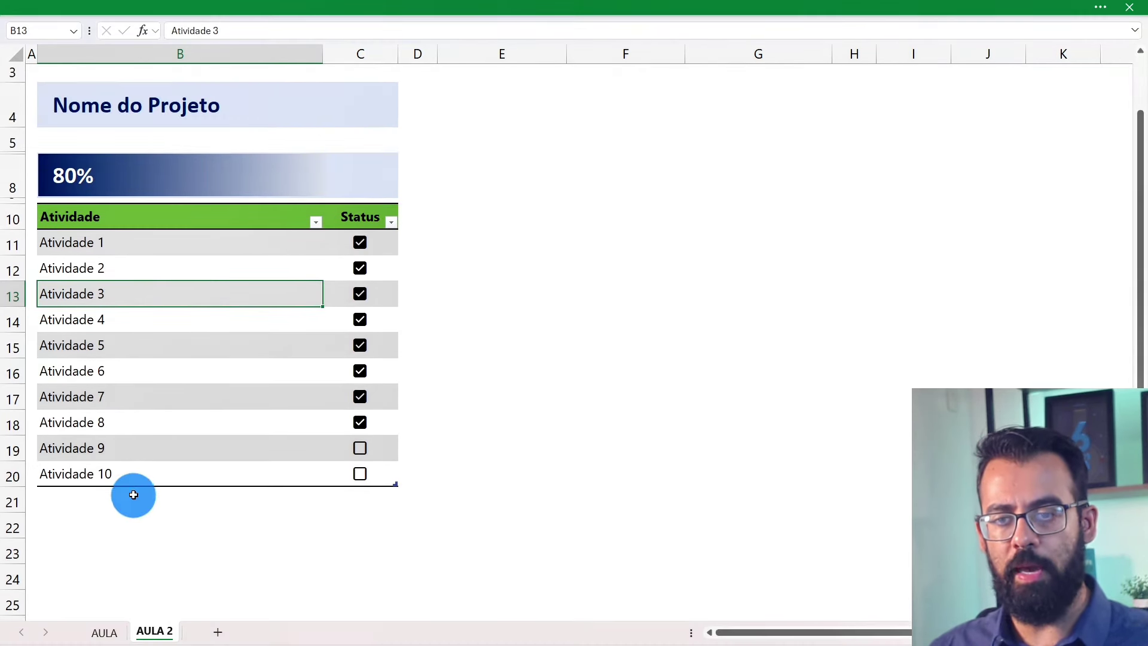
Add a "Nova Atividade" entry directly below Atividade 10 and move it one row down to B22.
{"action": "left_click", "coordinate": [133, 498]}
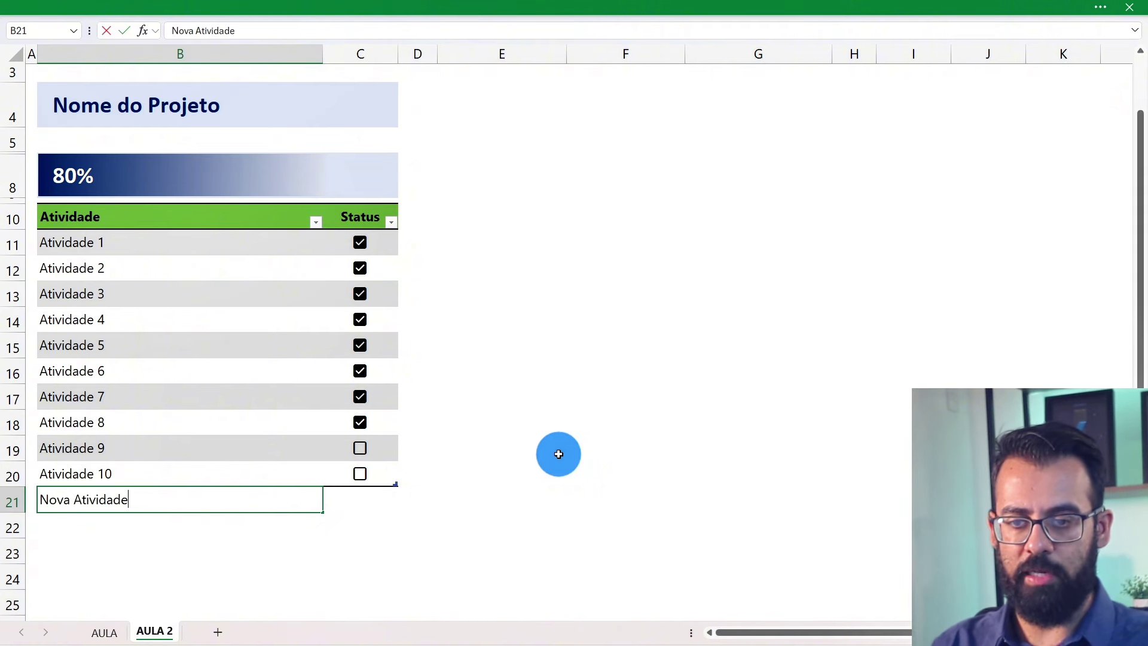
{"action": "key", "text": "Return"}
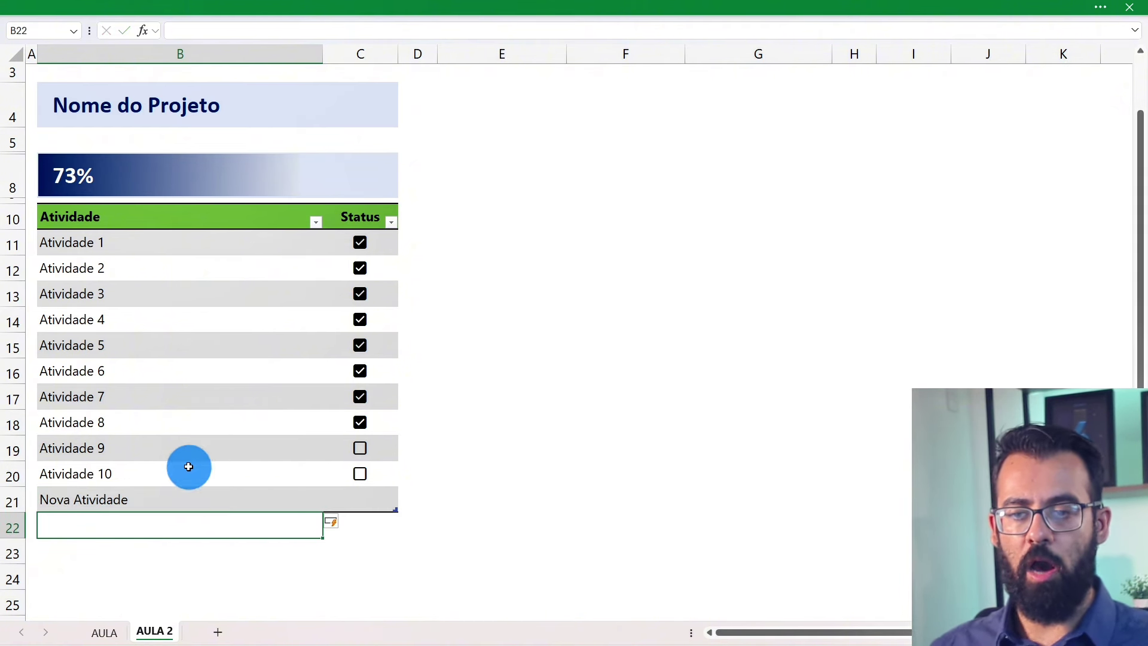
{"action": "left_click", "coordinate": [179, 501]}
{"action": "left_click_drag", "start_coordinate": [163, 247], "coordinate": [153, 518]}
{"action": "left_click", "coordinate": [154, 502]}
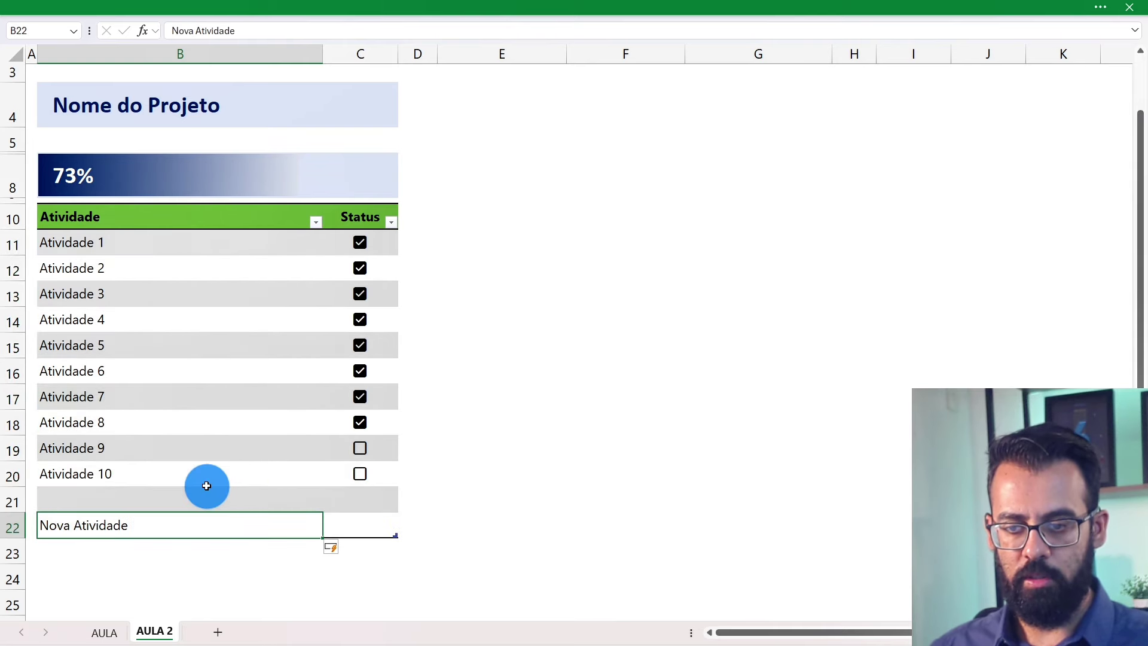
{"action": "left_click", "coordinate": [223, 496]}
Extend the table with sample activities adfasf, fddf, df, df and df in B23:B27.
{"action": "left_click", "coordinate": [242, 540]}
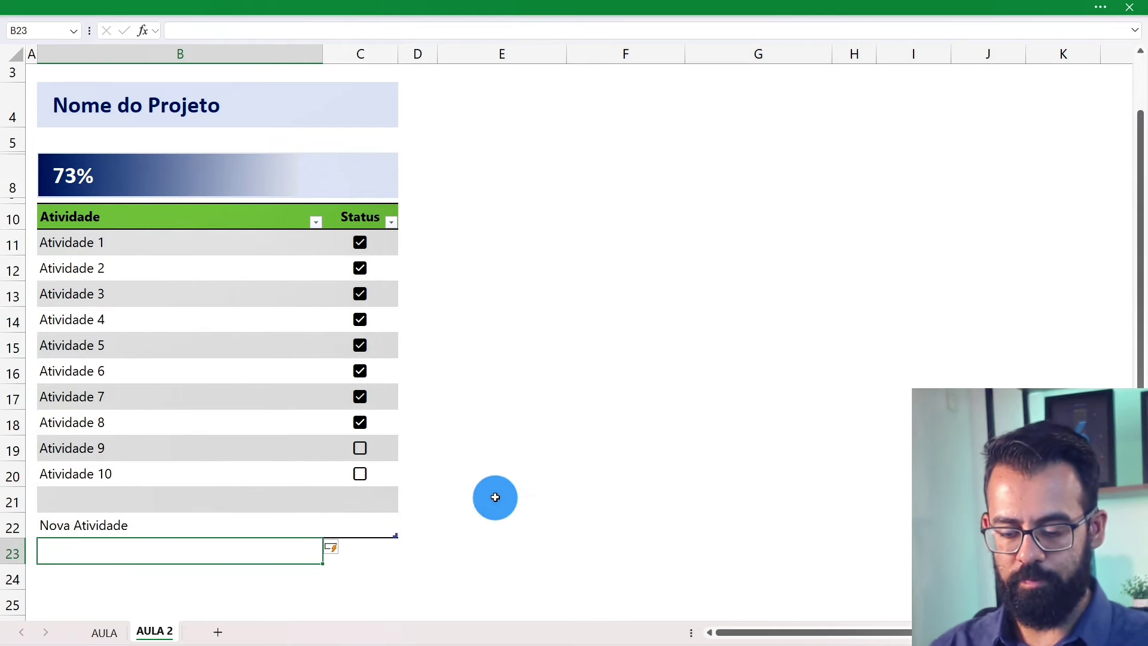
{"action": "key", "text": "Return"}
{"action": "type", "text": "fddf"}
{"action": "key", "text": "Return"}
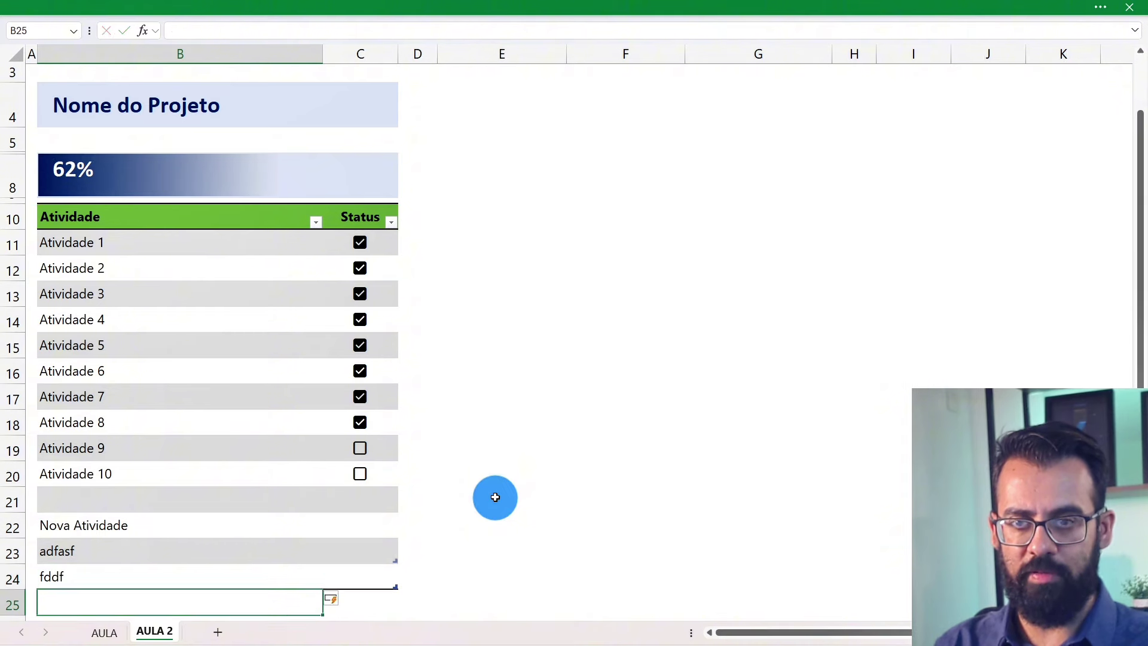
{"action": "type", "text": "df"}
{"action": "key", "text": "Return"}
{"action": "type", "text": "df"}
{"action": "key", "text": "Return"}
{"action": "type", "text": "df"}
{"action": "key", "text": "Up"}
Fill the empty activity cell B21 with "atividade".
{"action": "key", "text": "Up"}
{"action": "key", "text": "Up"}
{"action": "key", "text": "Up"}
{"action": "key", "text": "Up"}
{"action": "key", "text": "Up"}
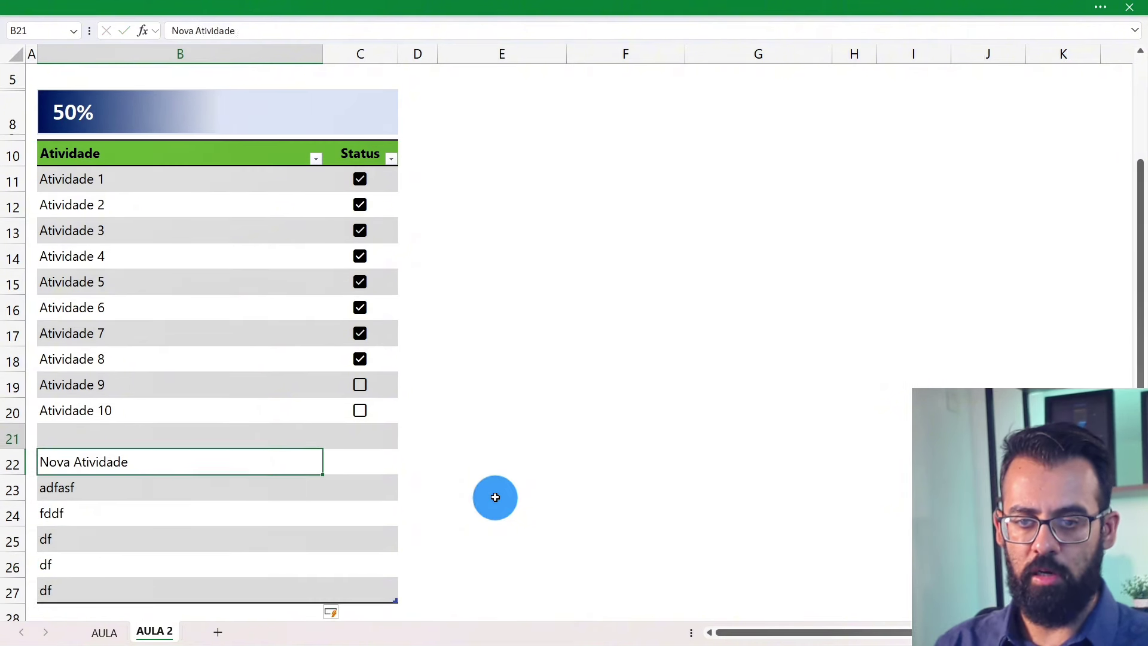
{"action": "type", "text": "atividade"}
{"action": "key", "text": "Return"}
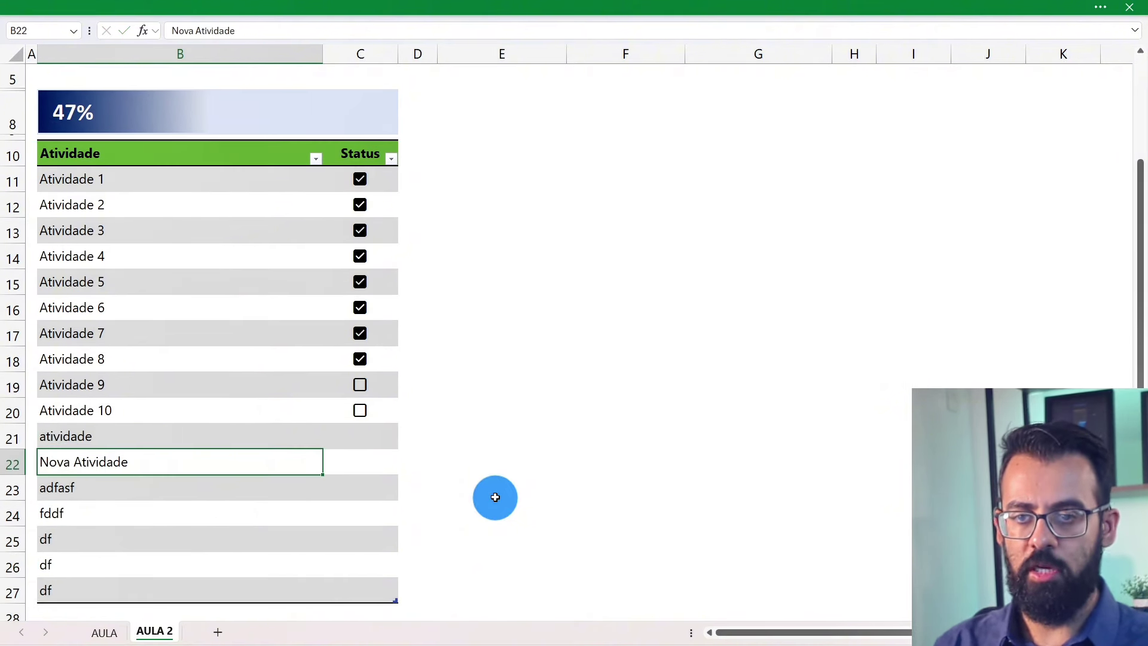
Unhide rows 6 and 7 and select the total-activities formula in C6.
{"action": "left_click_drag", "start_coordinate": [89, 178], "coordinate": [116, 582]}
{"action": "scroll", "coordinate": [90, 223], "scroll_direction": "up", "scroll_amount": 3}
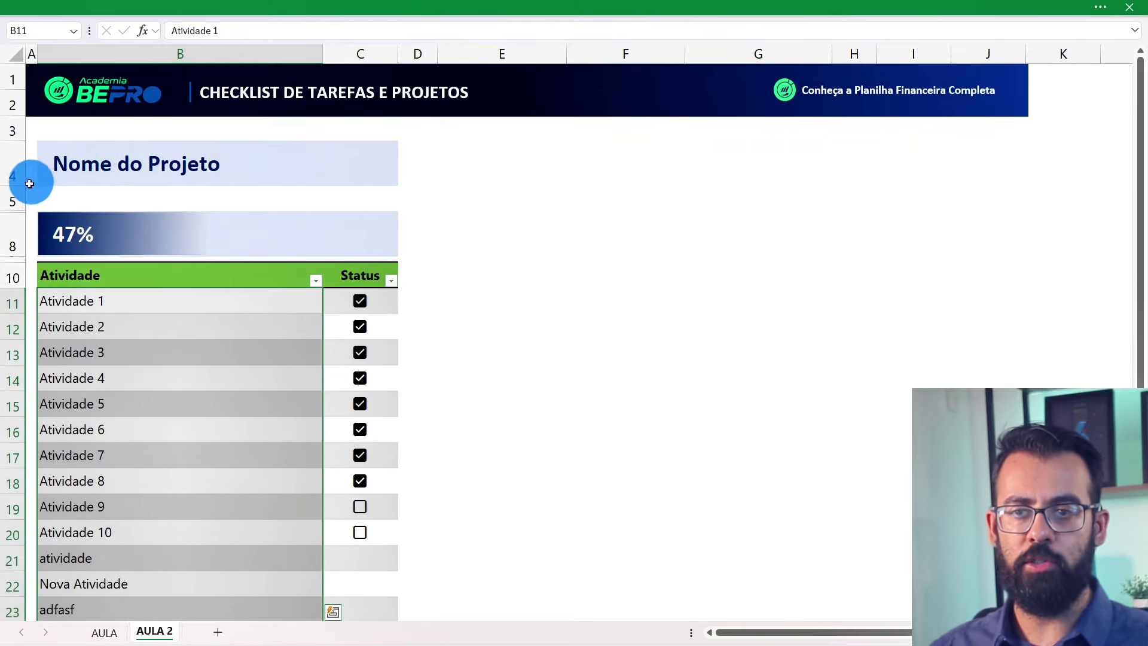
{"action": "left_click_drag", "start_coordinate": [13, 199], "coordinate": [15, 227]}
{"action": "right_click", "coordinate": [15, 228]}
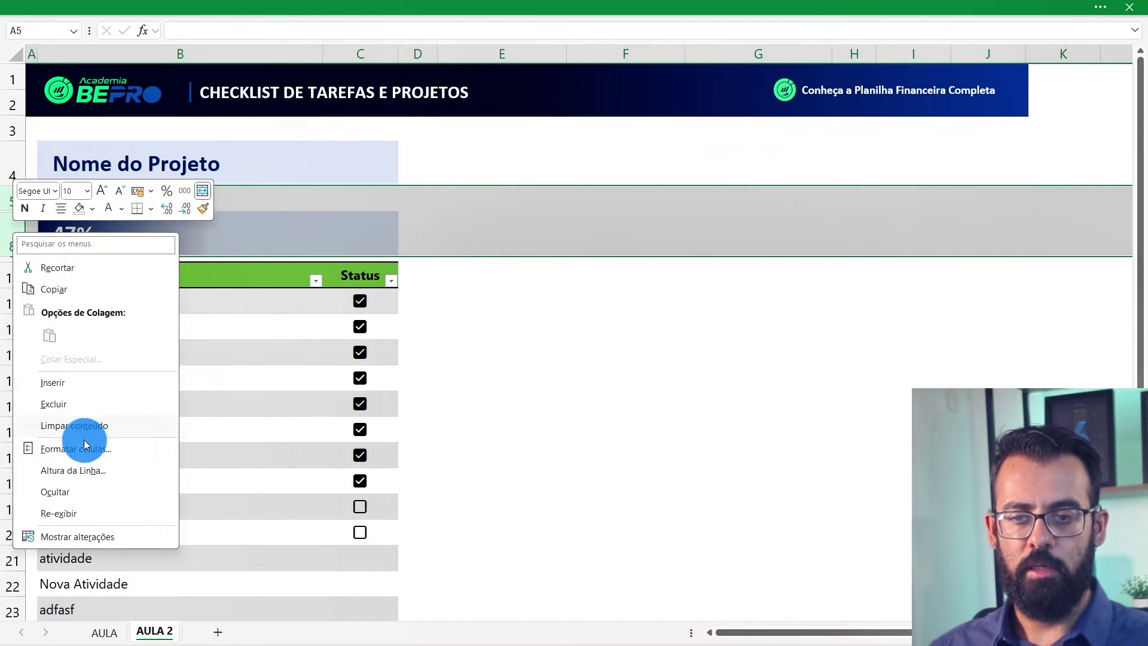
{"action": "left_click", "coordinate": [85, 512]}
{"action": "left_click", "coordinate": [335, 225]}
{"action": "scroll", "coordinate": [135, 414], "scroll_direction": "down", "scroll_amount": 1}
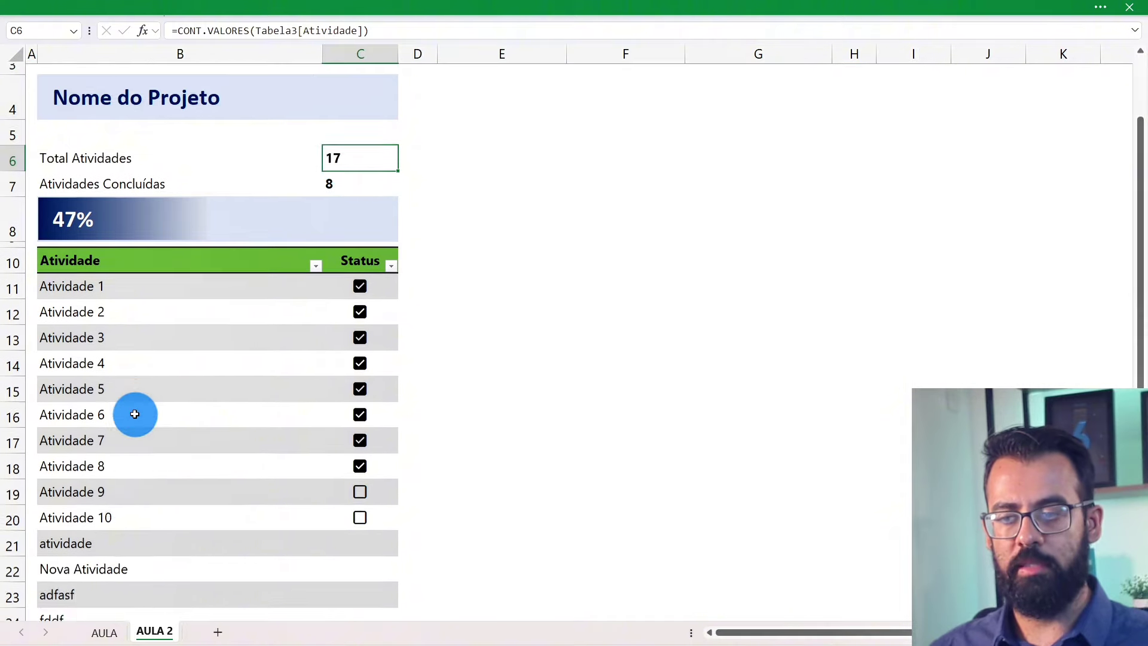
Fill the unchecked Status checkbox from C20 down to C27 for the new activities.
{"action": "scroll", "coordinate": [134, 414], "scroll_direction": "down", "scroll_amount": 3}
{"action": "left_click", "coordinate": [403, 269]}
{"action": "left_click", "coordinate": [389, 270]}
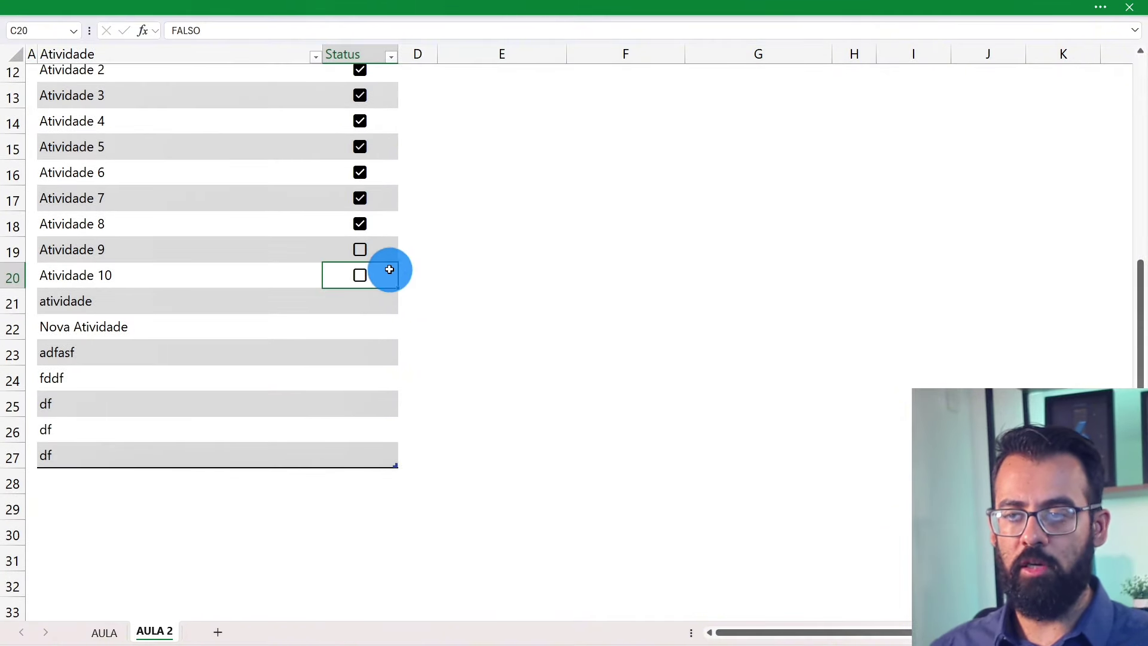
{"action": "left_click_drag", "start_coordinate": [397, 288], "coordinate": [390, 462]}
{"action": "left_click", "coordinate": [258, 359]}
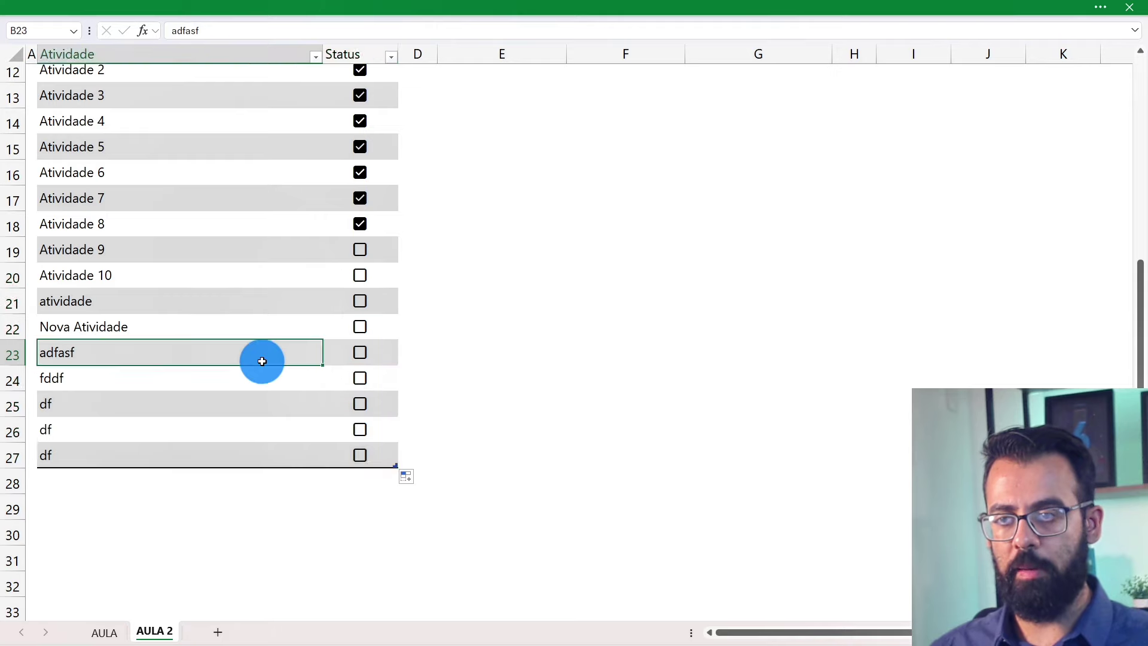
Mark Atividade 9, Atividade 10 and atividade as completed in the Status column.
{"action": "scroll", "coordinate": [253, 336], "scroll_direction": "up", "scroll_amount": 2}
{"action": "scroll", "coordinate": [310, 367], "scroll_direction": "up", "scroll_amount": 1}
{"action": "left_click", "coordinate": [360, 481]}
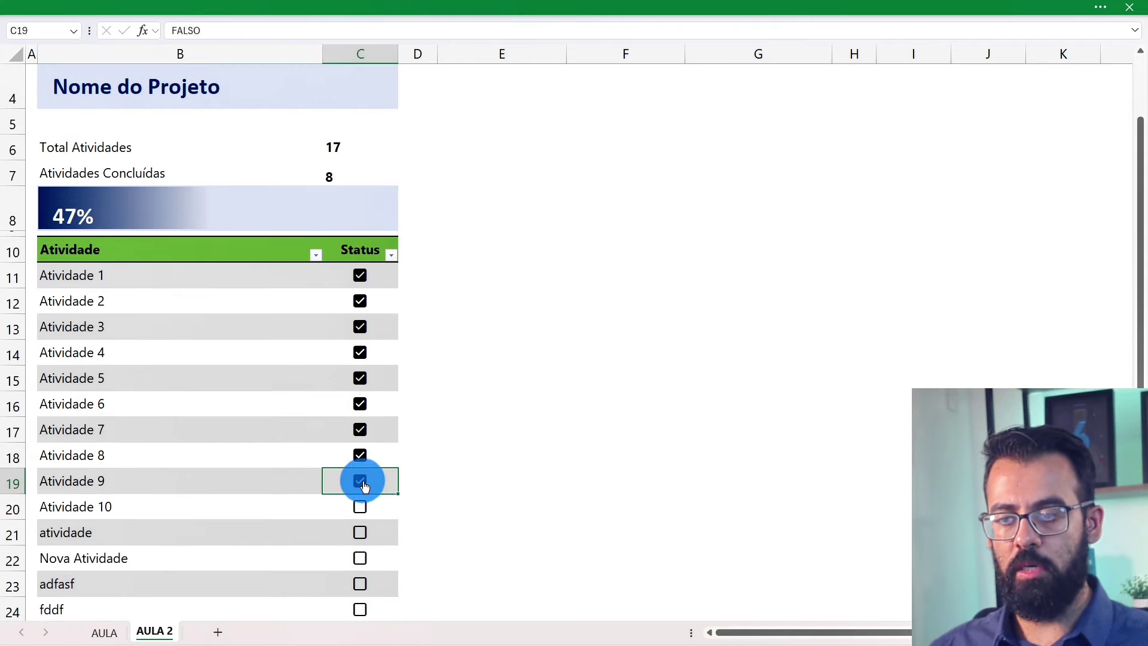
{"action": "left_click", "coordinate": [360, 506]}
{"action": "left_click", "coordinate": [360, 532]}
Toggle the Status checkboxes of Atividade 9 and Atividade 10 to test the progress bar, leaving both unchecked.
{"action": "left_click", "coordinate": [360, 507]}
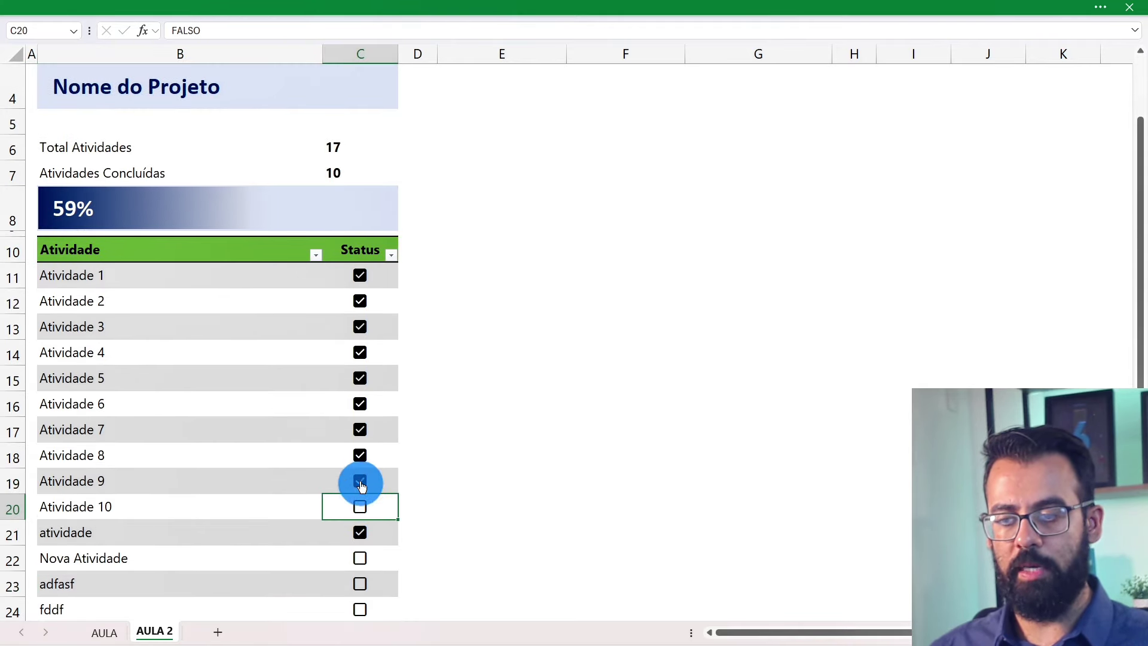
{"action": "left_click", "coordinate": [361, 482]}
{"action": "left_click", "coordinate": [361, 482]}
{"action": "left_click", "coordinate": [360, 507]}
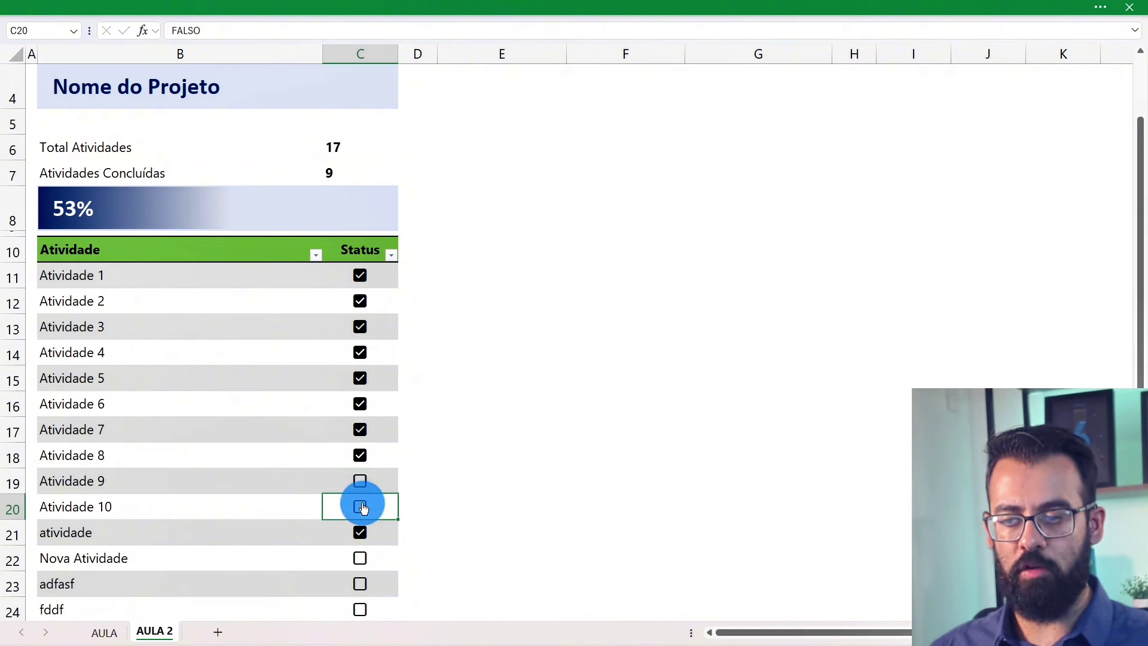
{"action": "left_click", "coordinate": [362, 484]}
{"action": "left_click", "coordinate": [360, 506]}
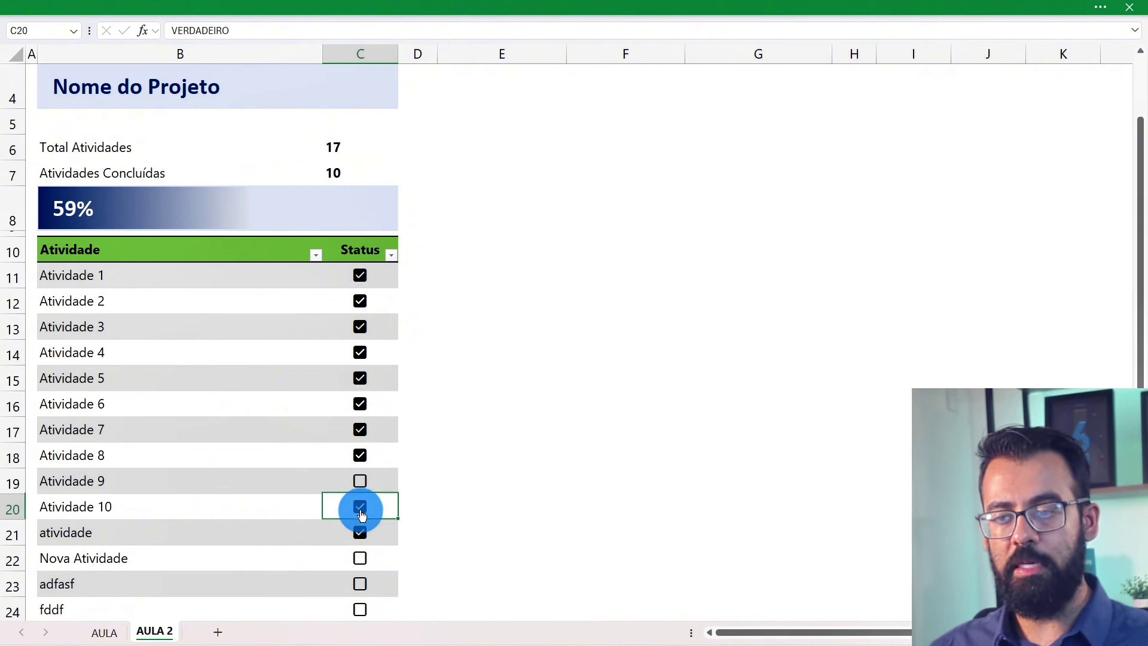
Mark Nova Atividade as completed, and switch the Status of Atividade 3 off and back on.
{"action": "left_click", "coordinate": [360, 558]}
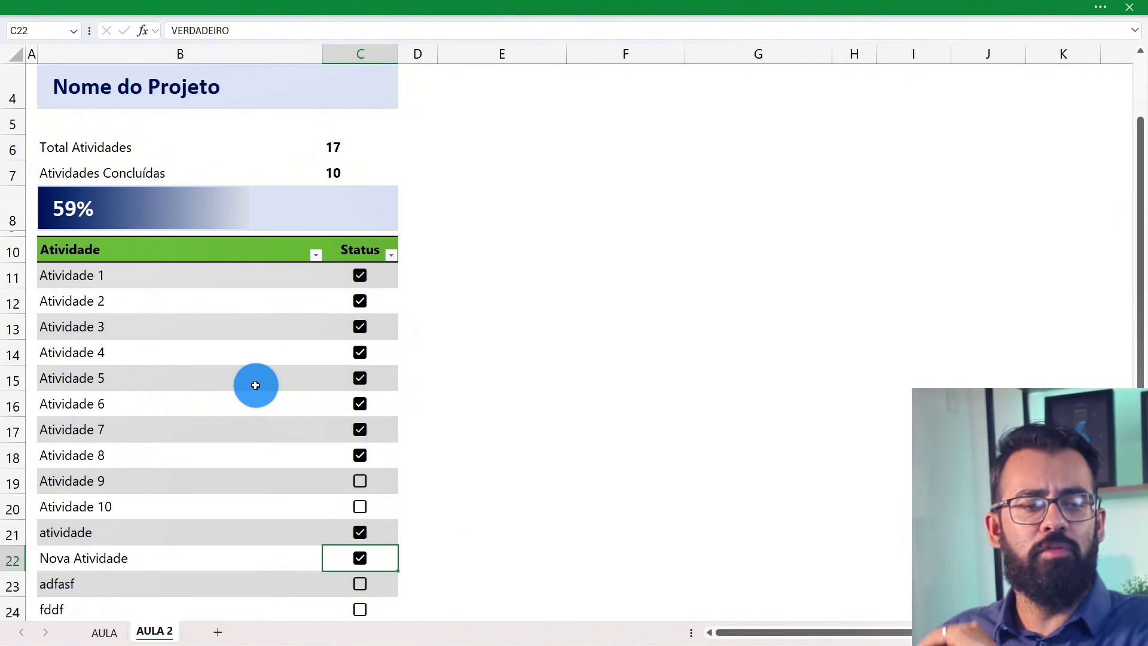
{"action": "left_click", "coordinate": [360, 327]}
{"action": "left_click", "coordinate": [360, 326]}
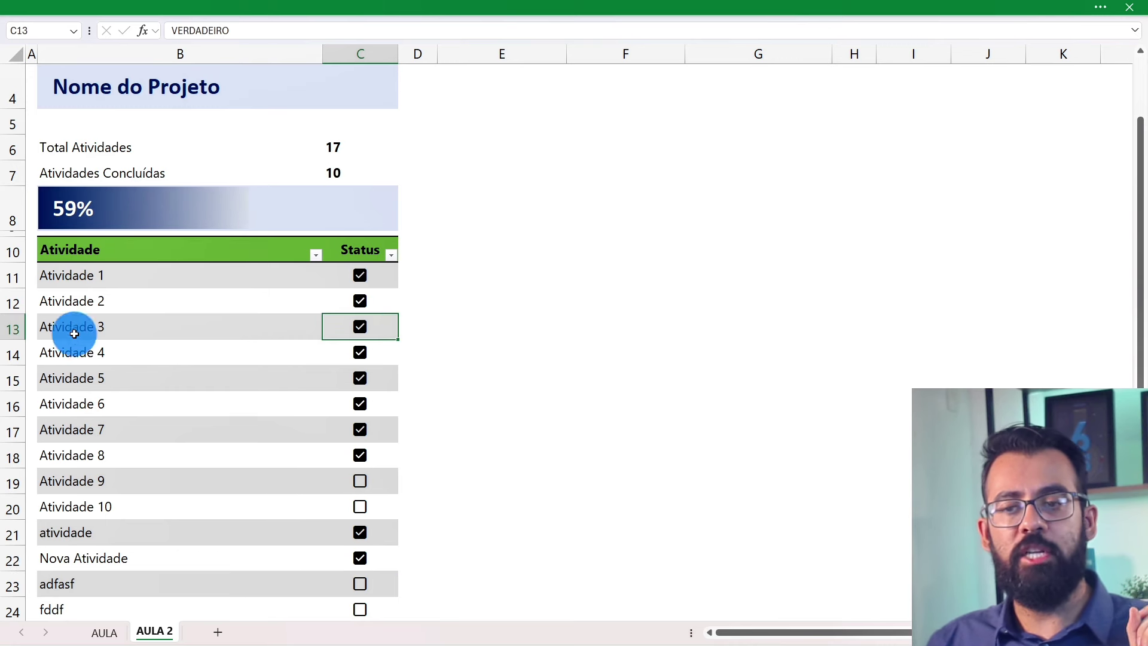